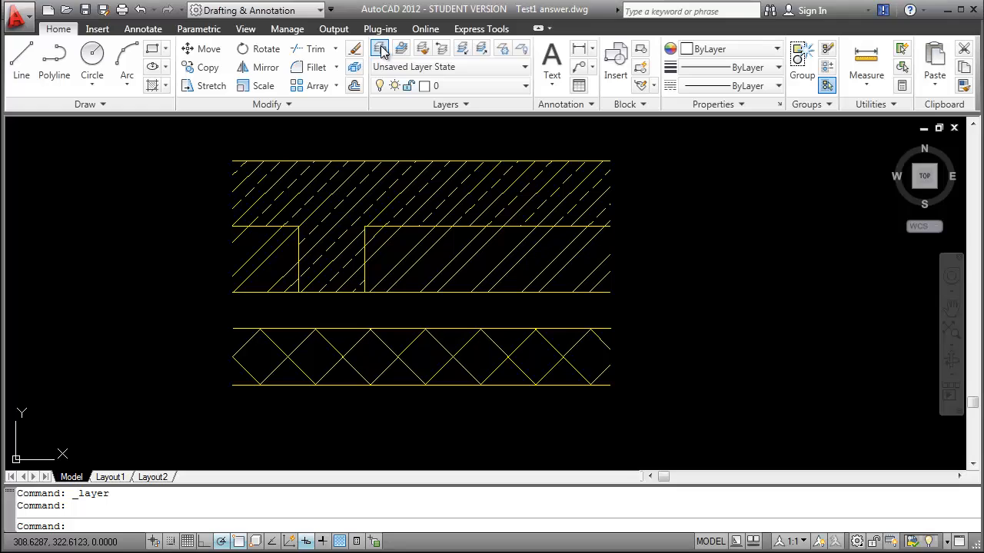
Create a new layer named HATCH and set its colour to green
click(380, 49)
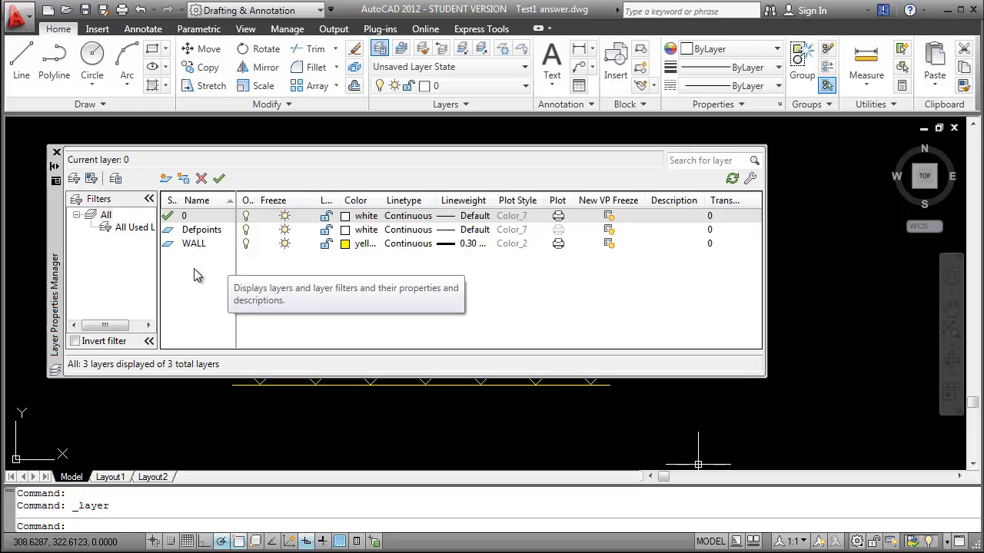
click(165, 179)
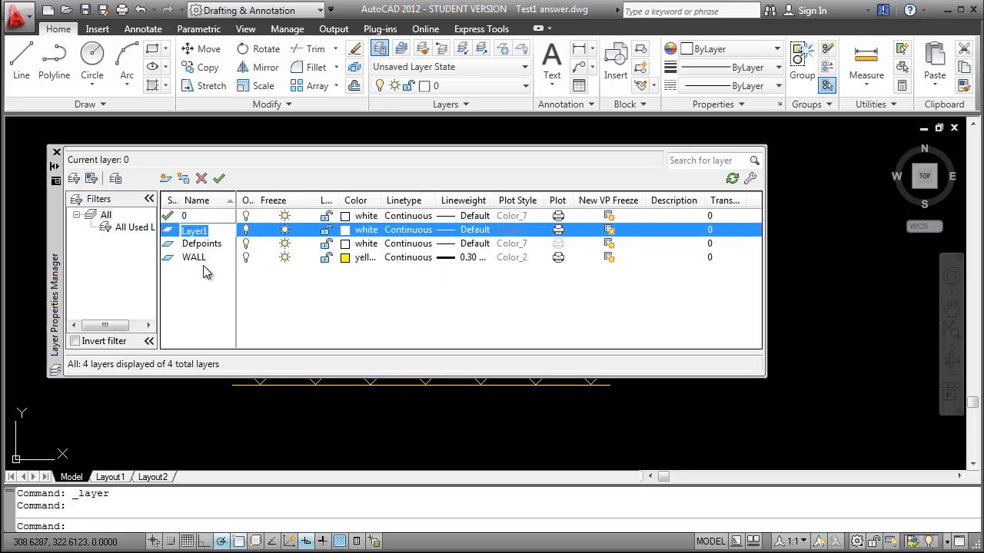
text(H)
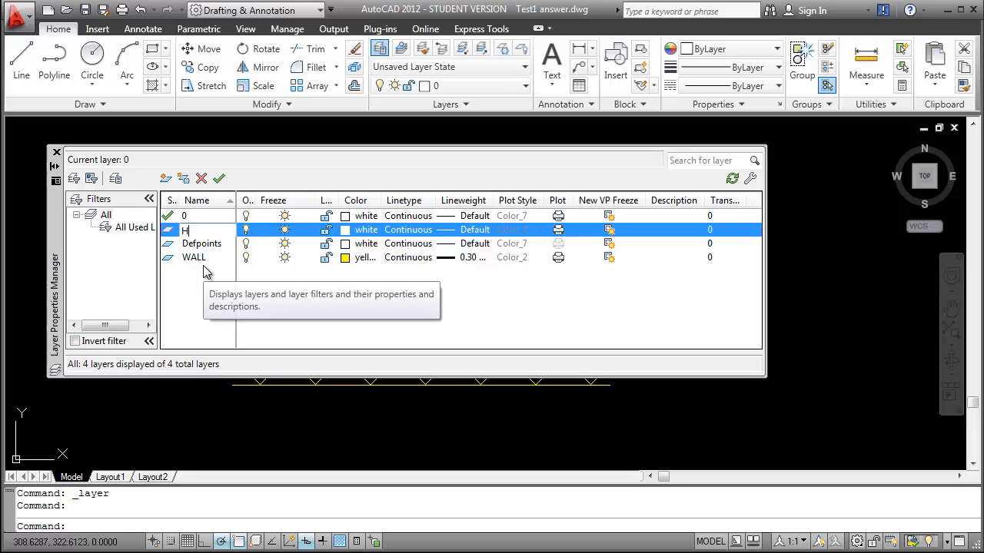
text(ATCH)
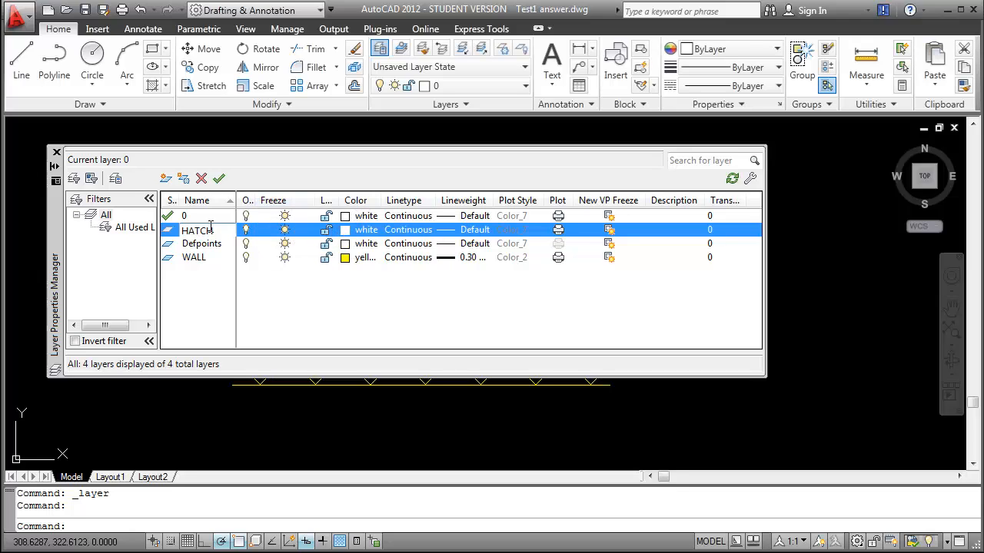
click(346, 230)
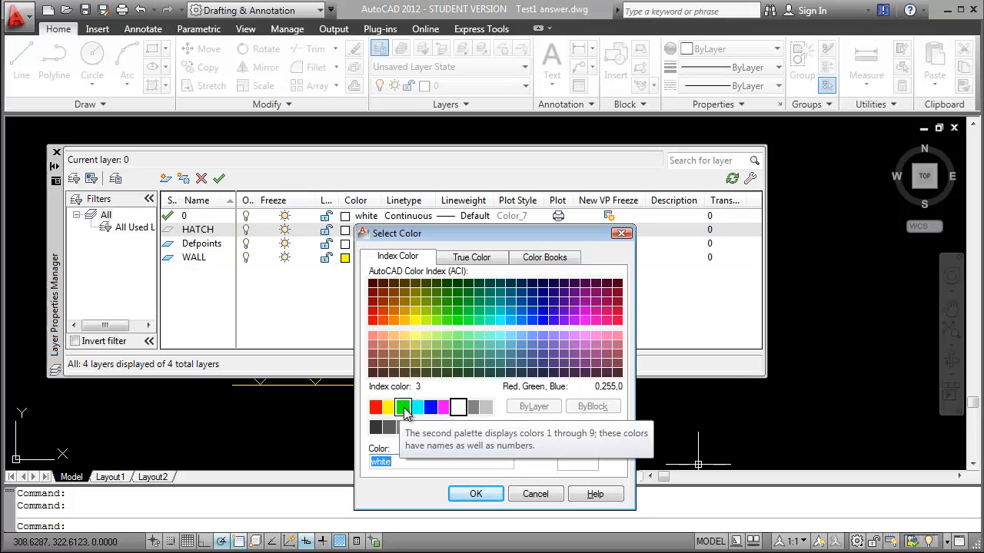
click(403, 408)
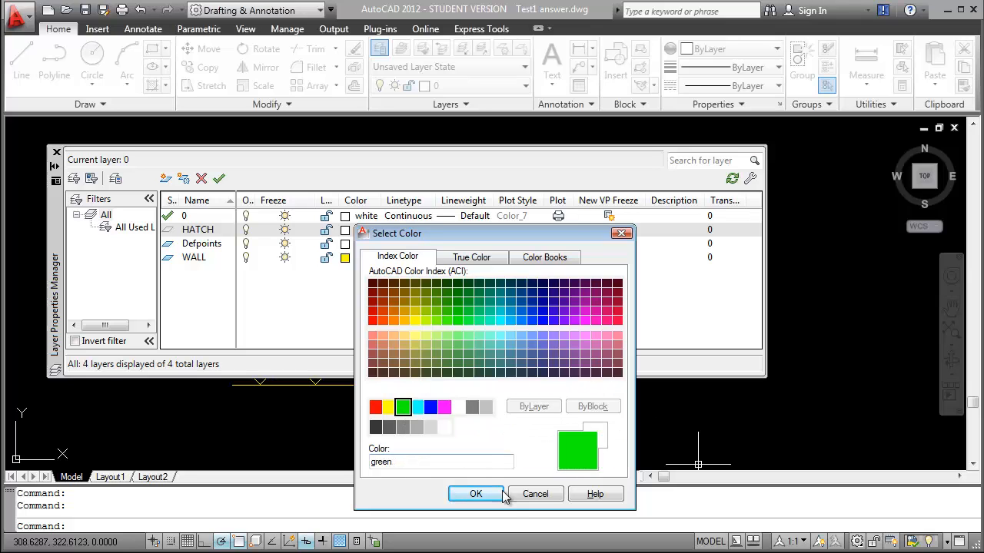
click(477, 494)
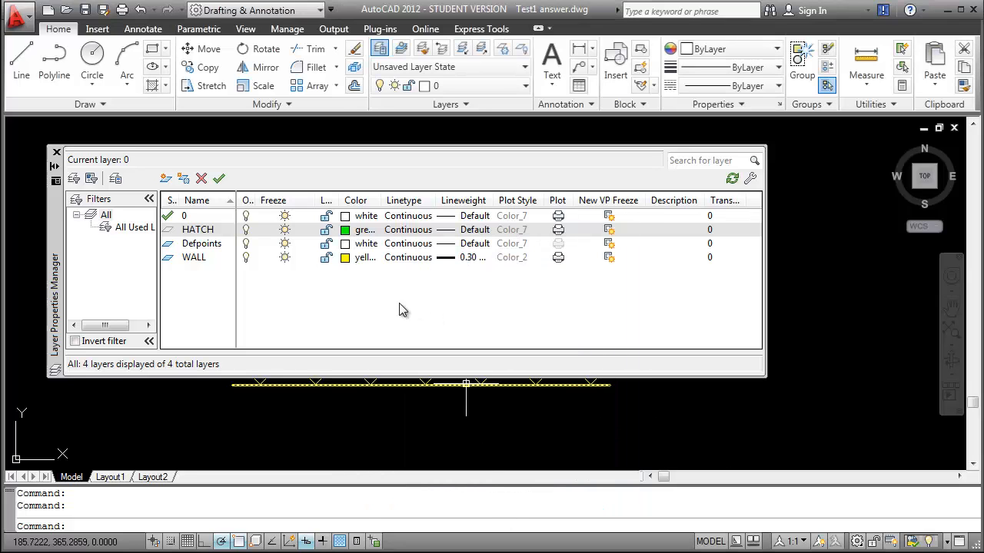
click(57, 153)
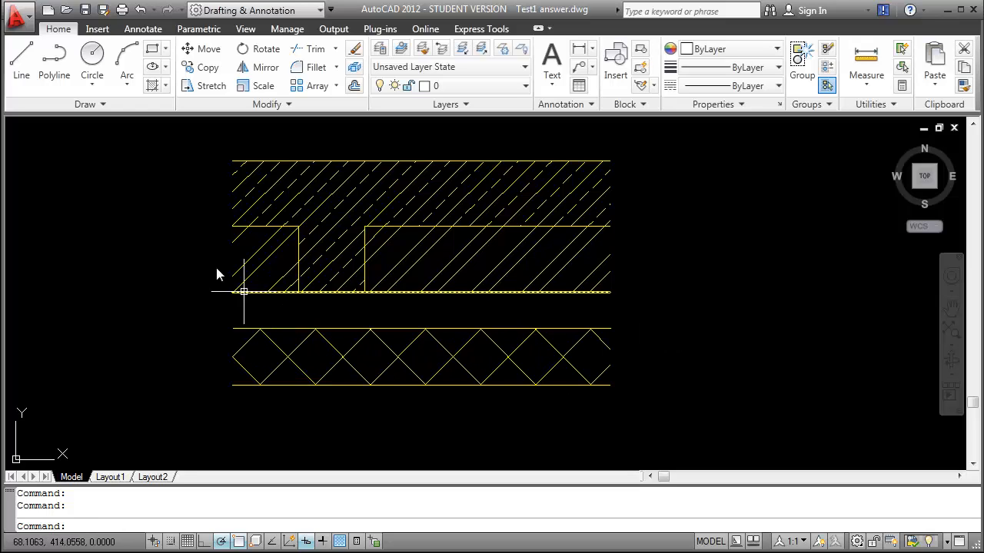
Draw a horizontal line 200 units long to the right, starting at 0,250, in the empty area below the existing drawing
click(20, 66)
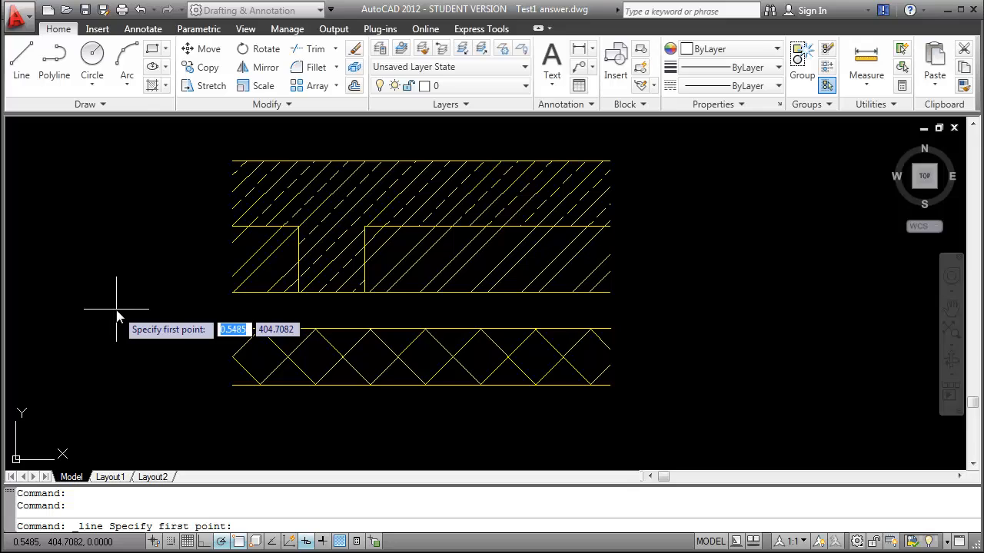
text(0)
key(Tab)
text(250)
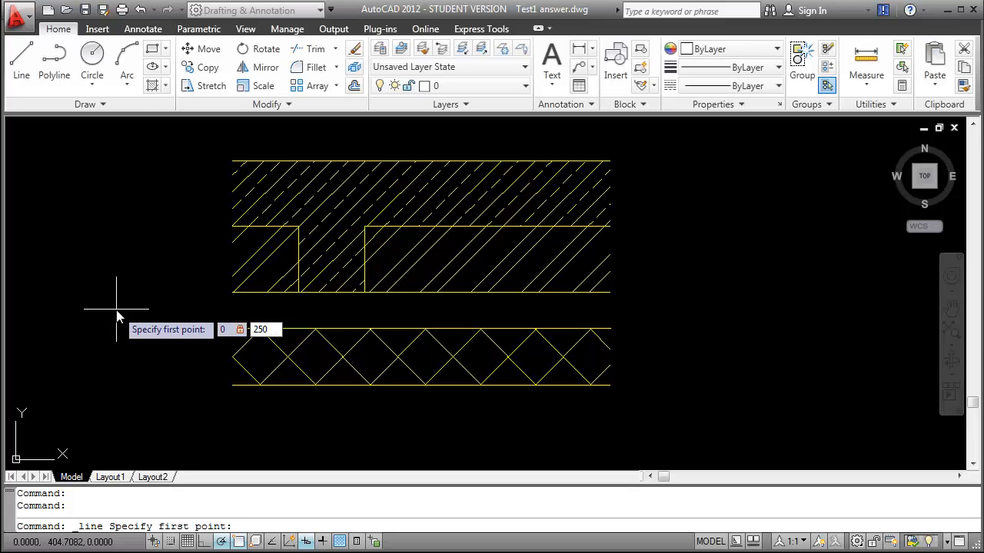
key(Return)
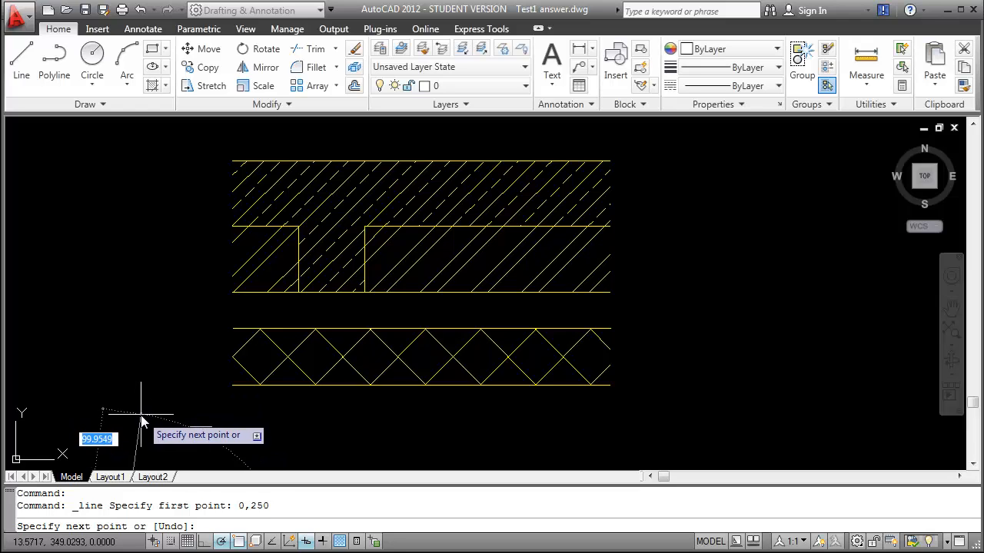
mouse_move(142, 419)
middle_down()
mouse_move(251, 228)
mouse_move(293, 110)
middle_up()
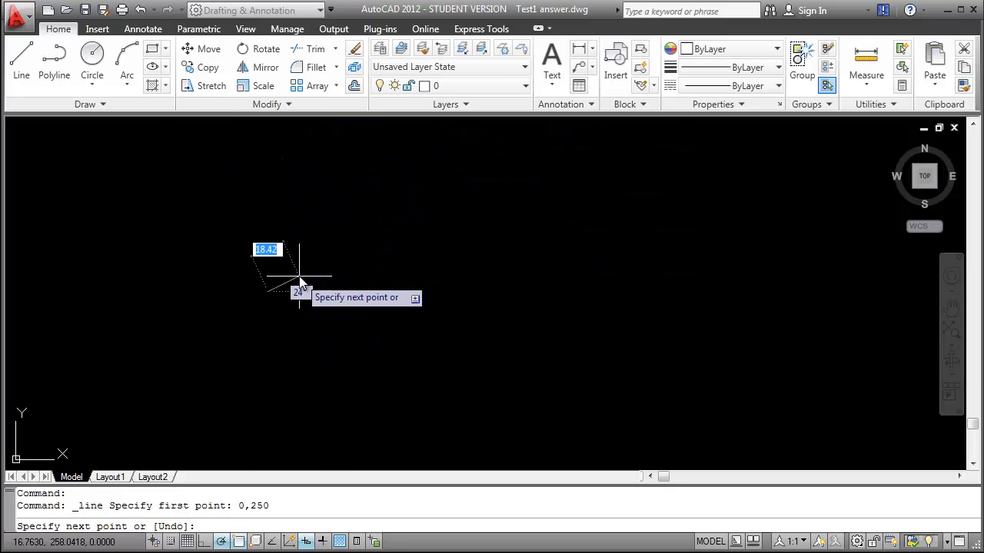
mouse_move(299, 281)
middle_down()
mouse_move(326, 180)
mouse_move(345, 153)
middle_up()
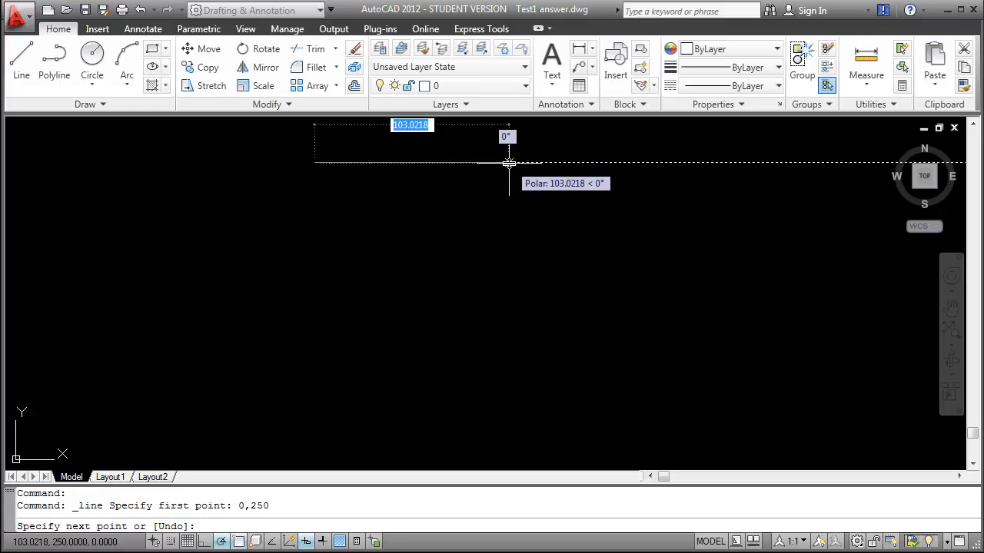
text(200)
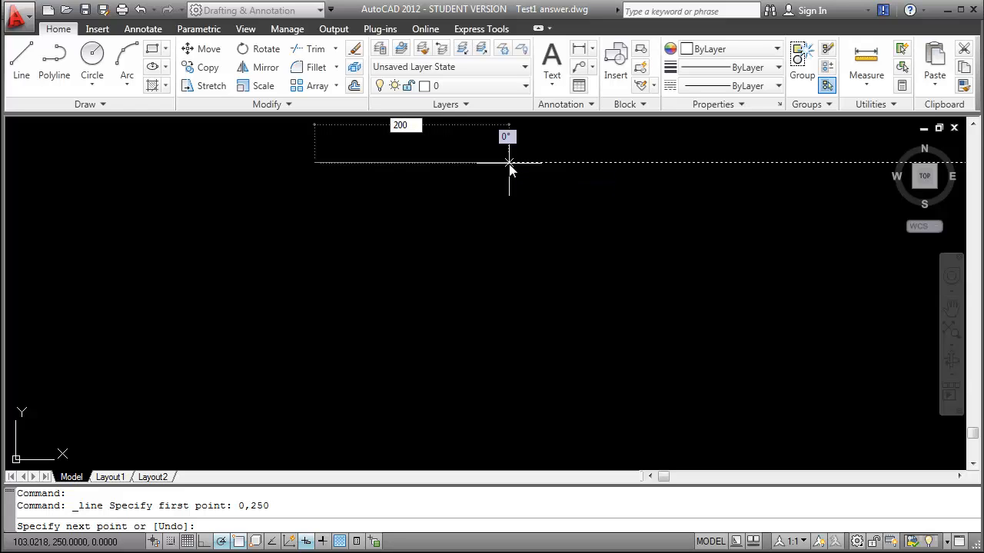
key(Return)
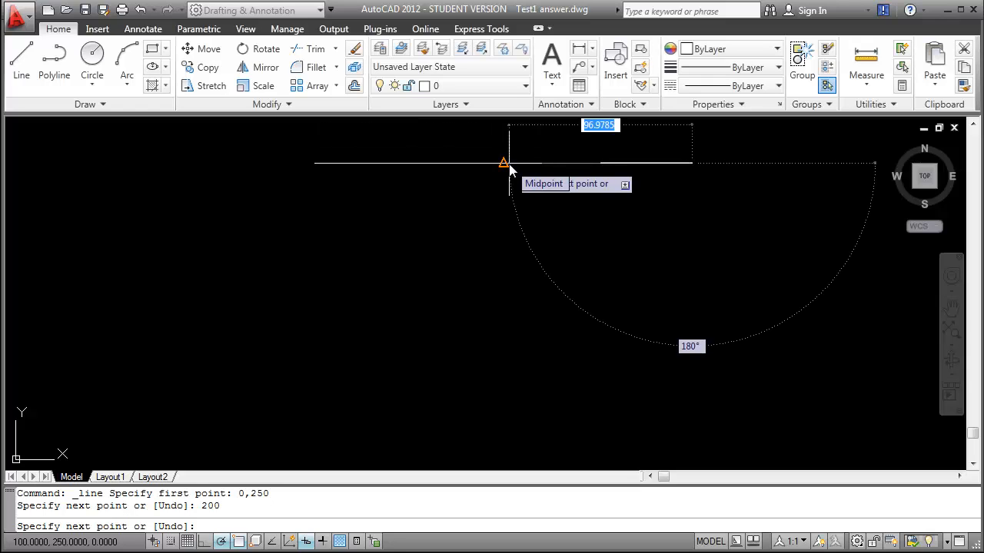
key(Return)
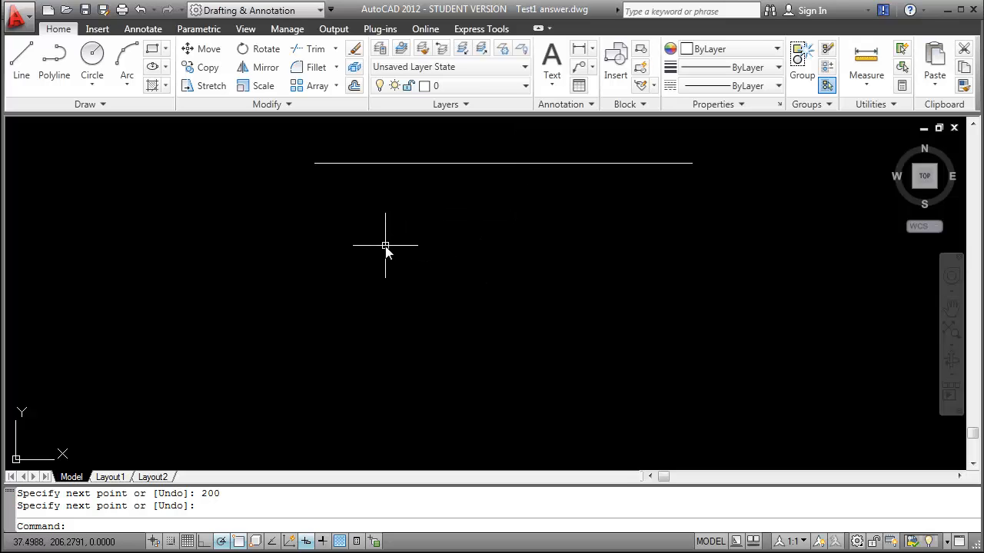
Offset the horizontal line downward by 35, and offset the resulting copy downward by 35 again
click(354, 86)
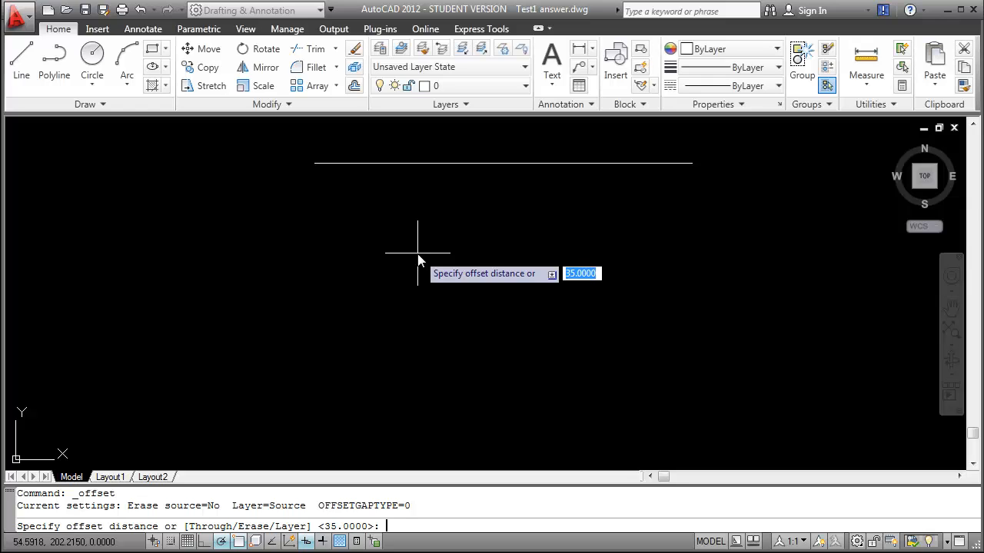
text(35)
key(Return)
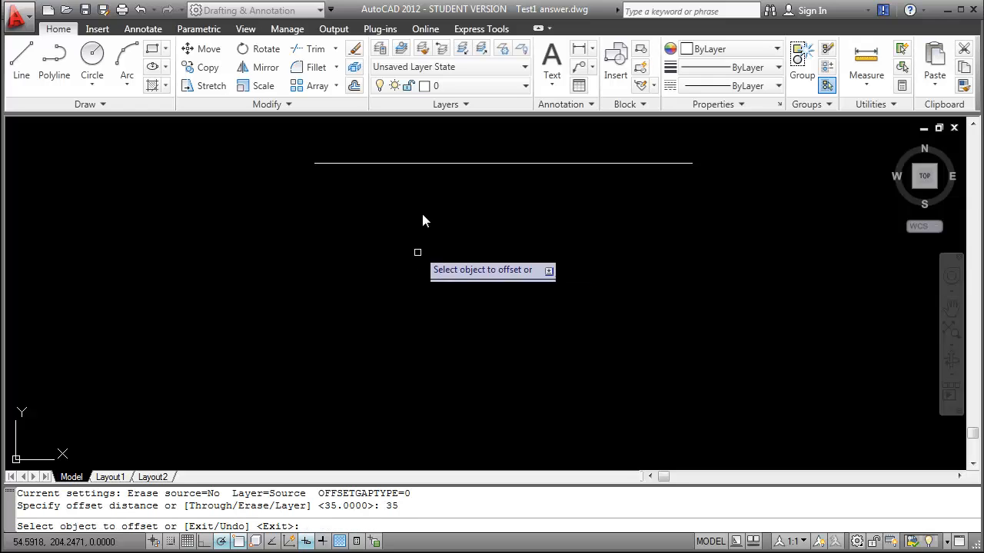
click(427, 163)
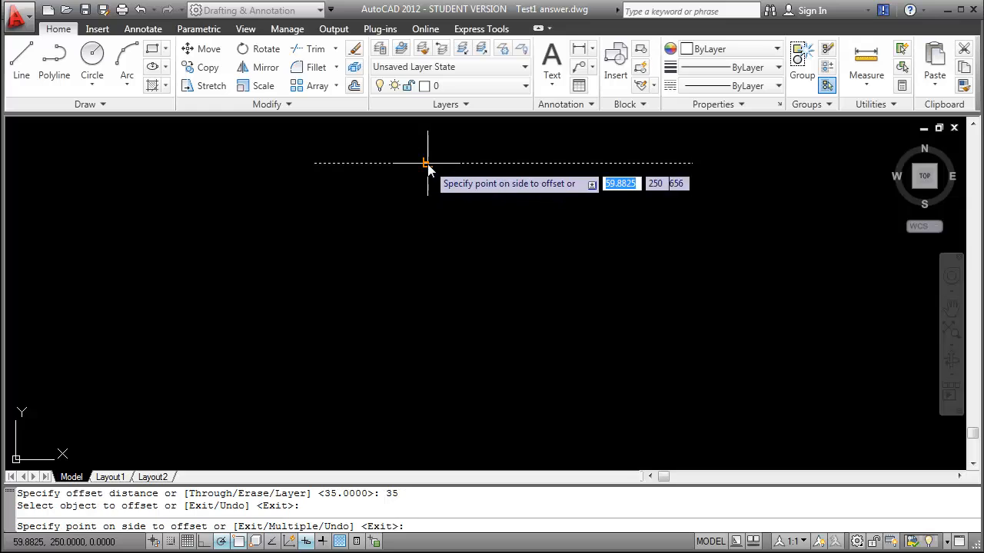
click(429, 246)
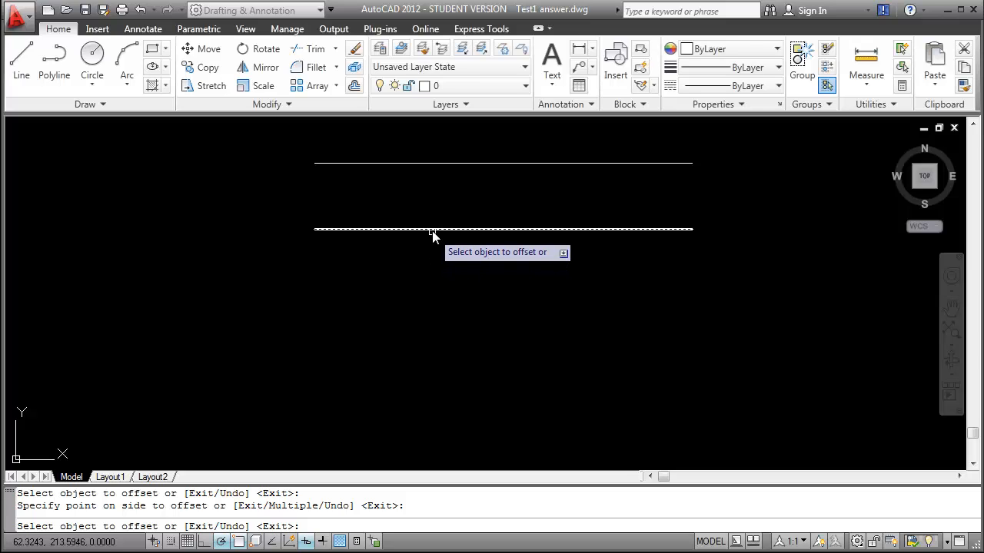
click(432, 229)
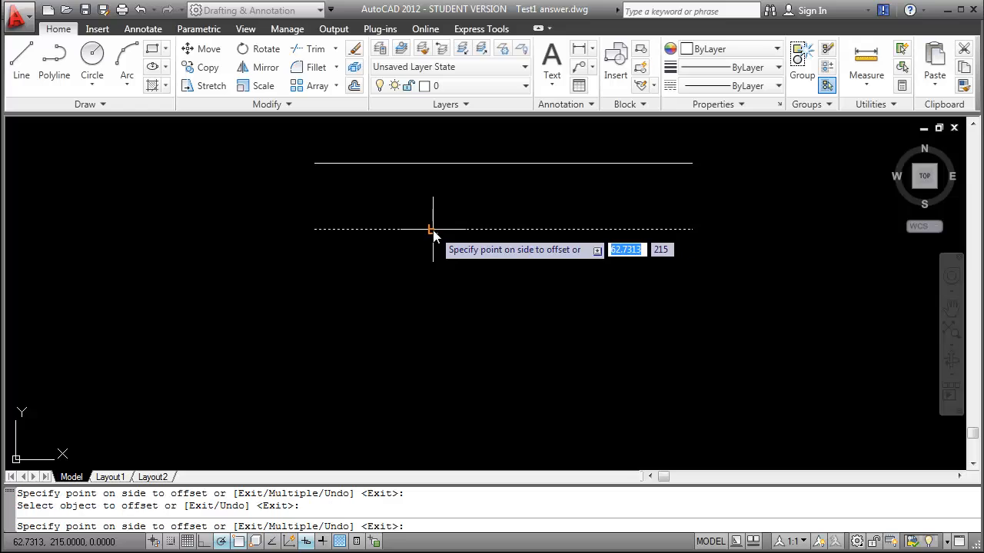
click(435, 313)
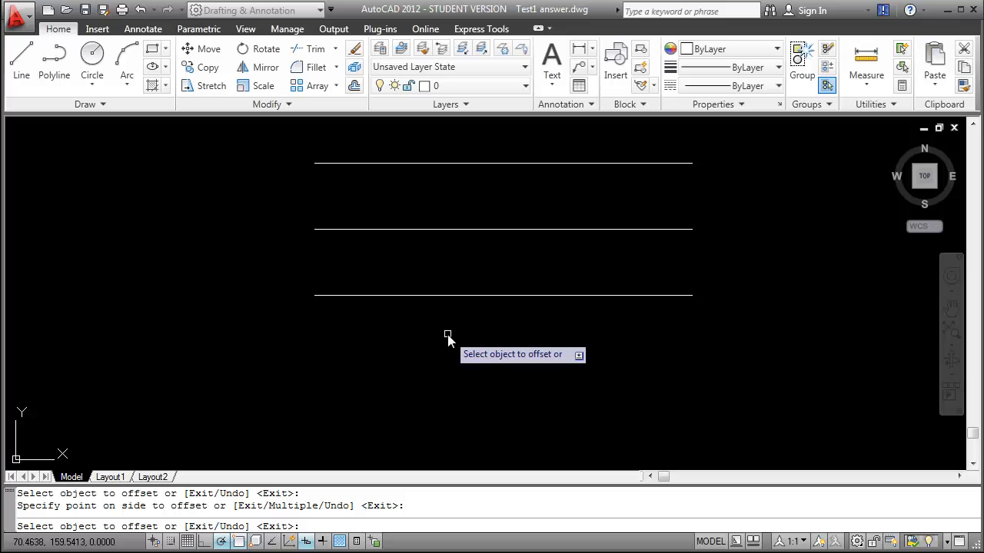
key(Escape)
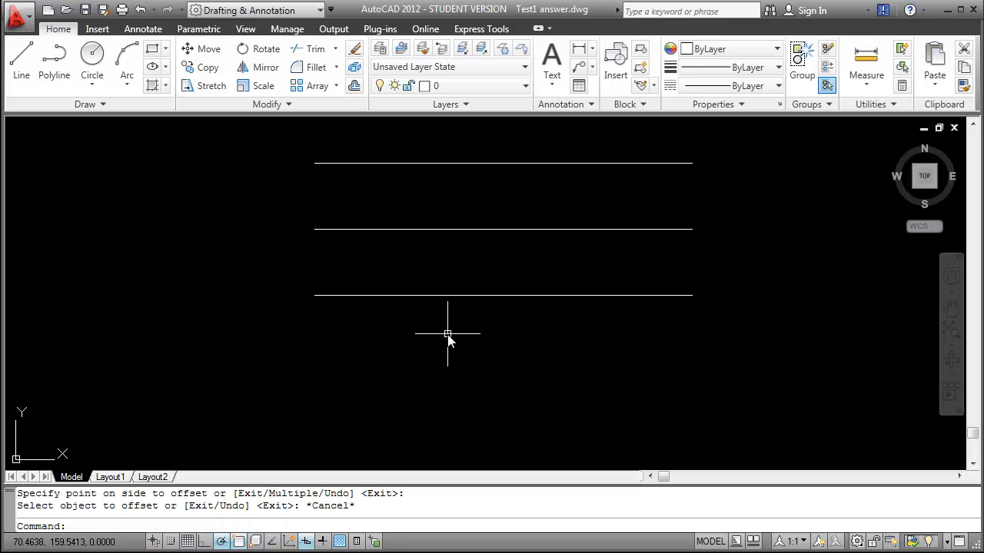
Offset the lowest horizontal line downward by 19
click(354, 87)
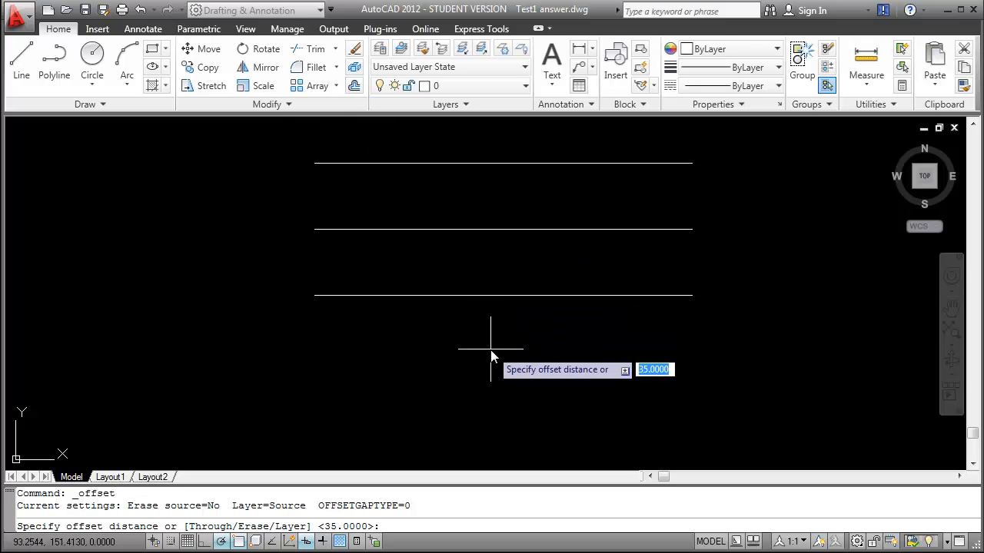
text(19)
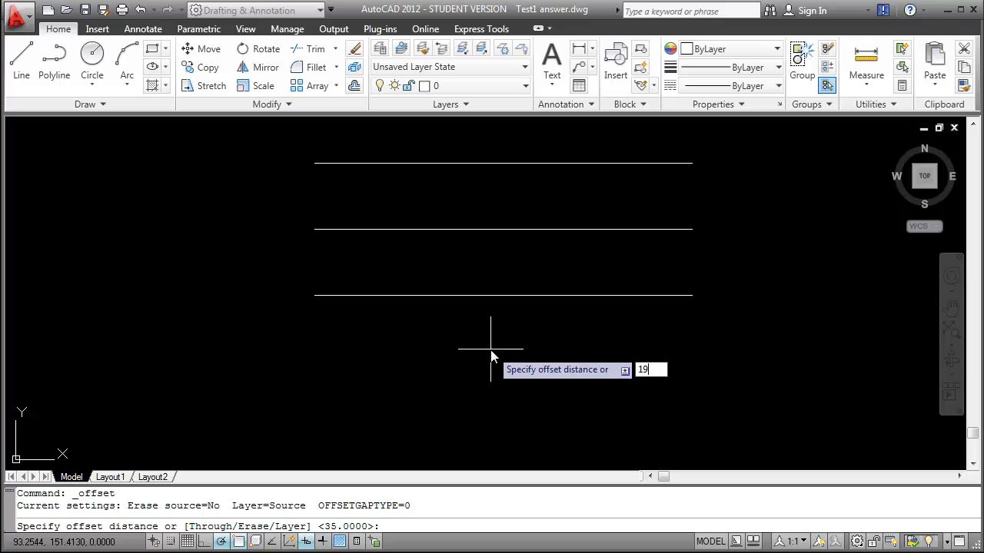
key(Return)
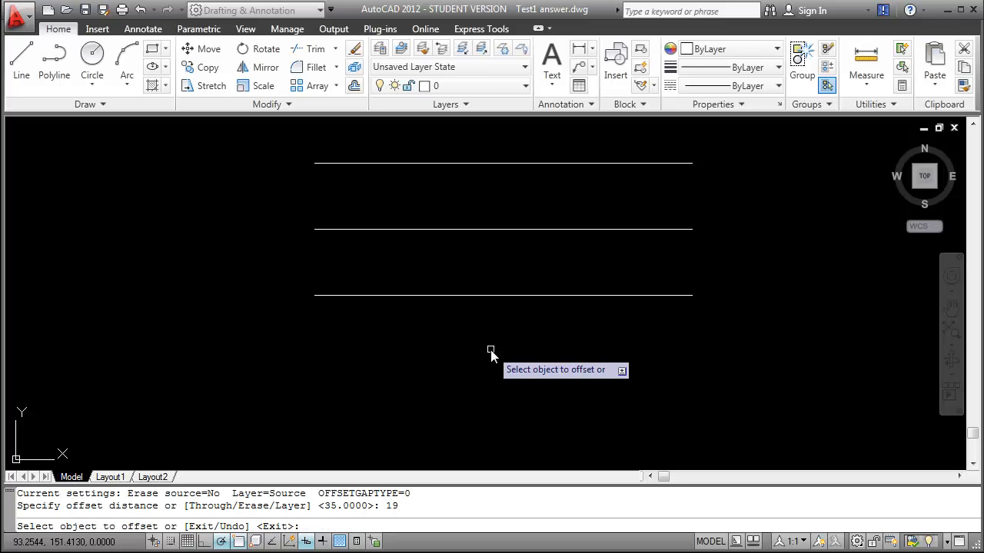
click(474, 295)
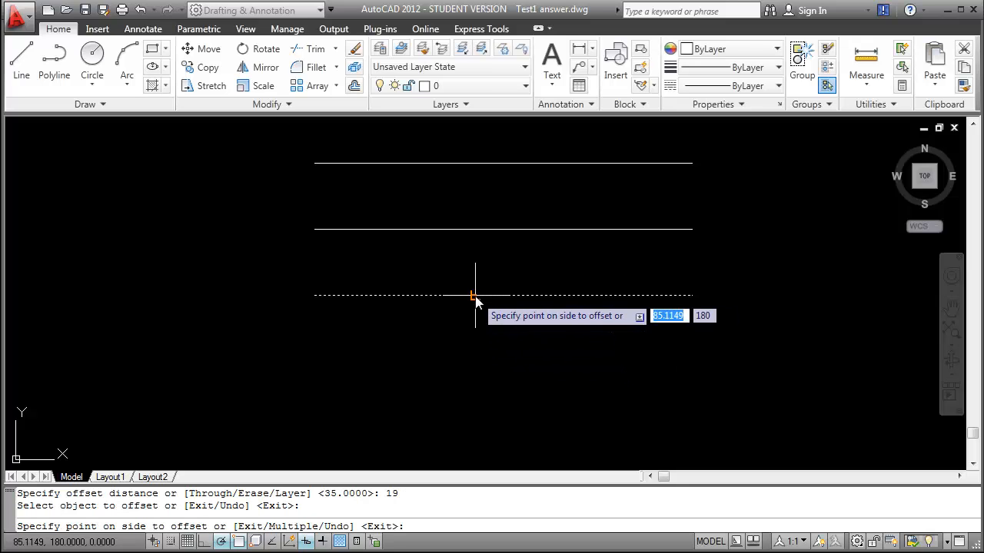
click(474, 367)
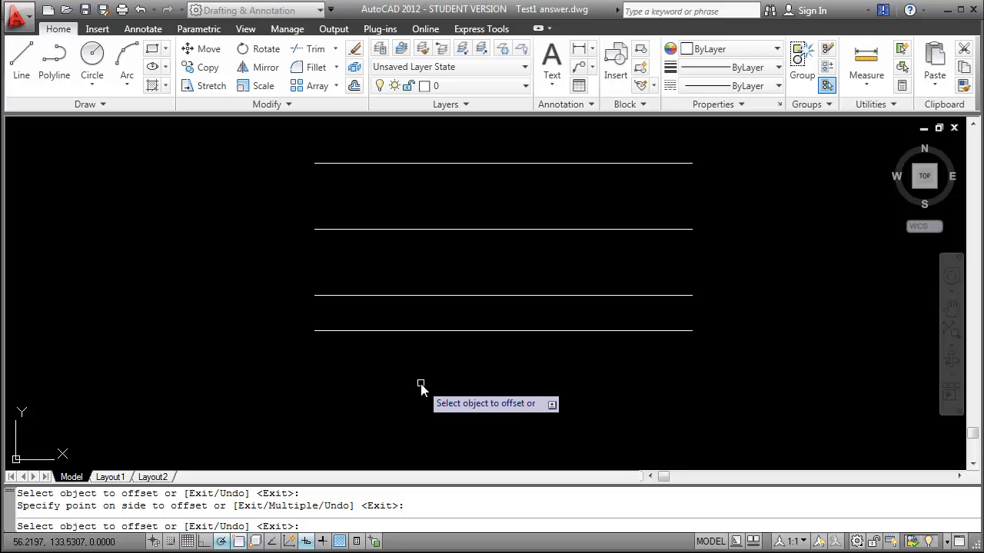
key(Escape)
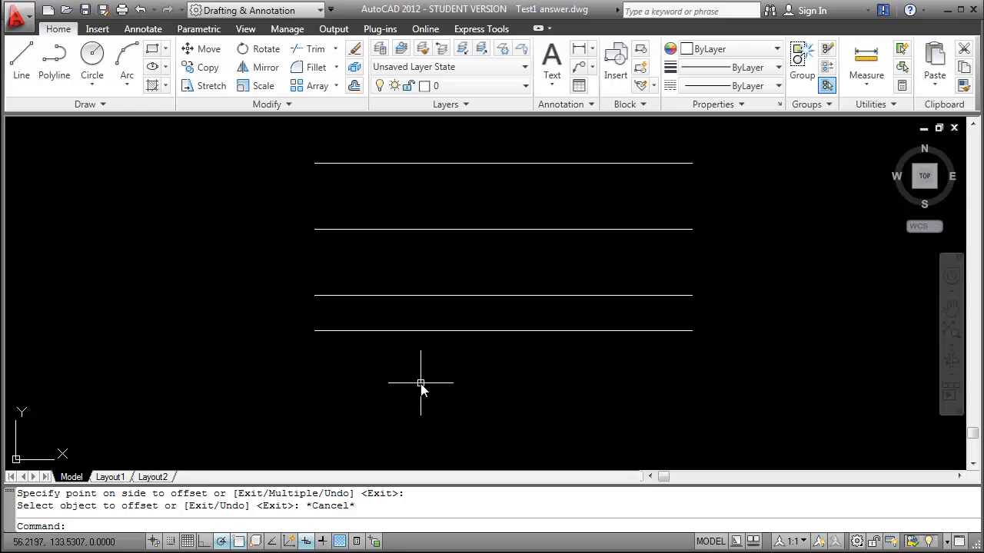
Offset the lowest horizontal line downward by 30
click(354, 86)
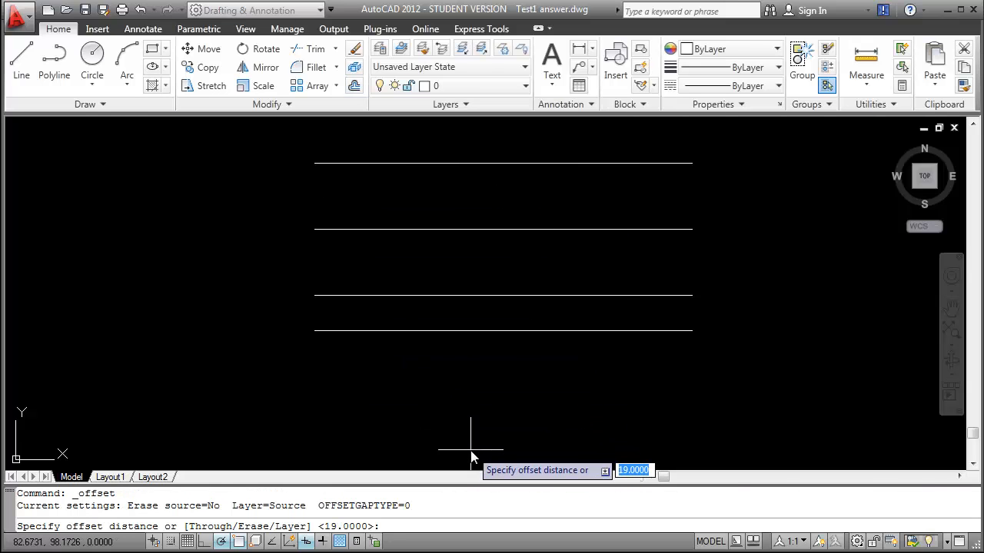
text(30)
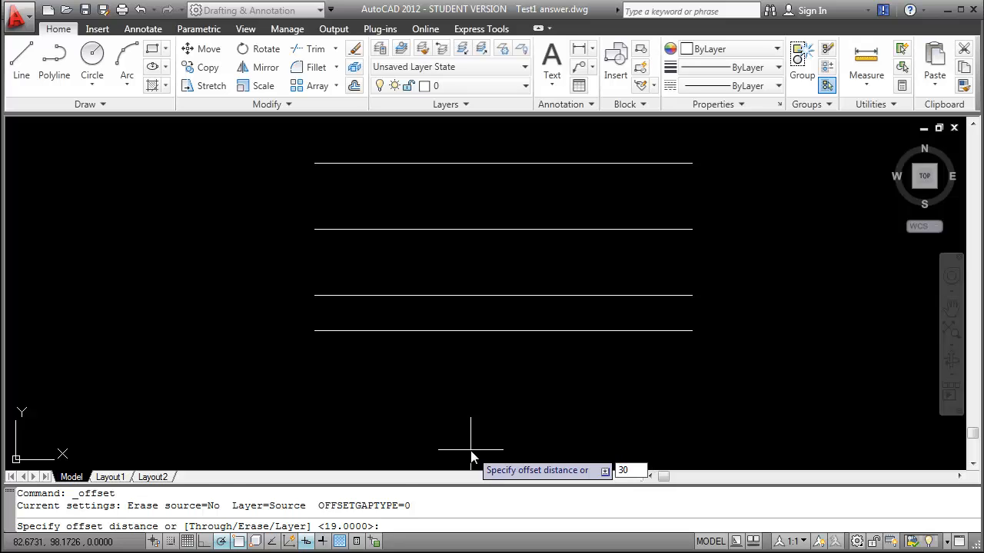
key(Return)
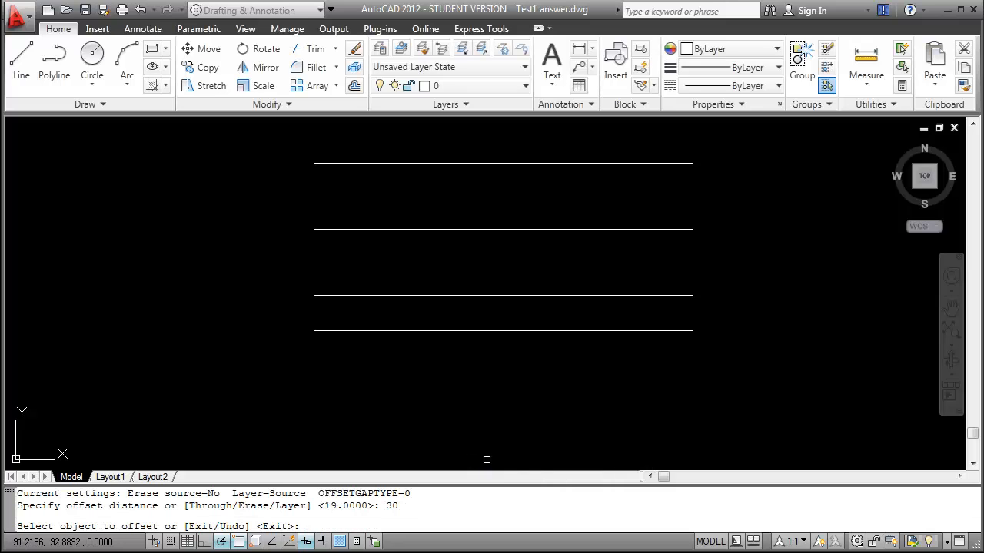
click(487, 330)
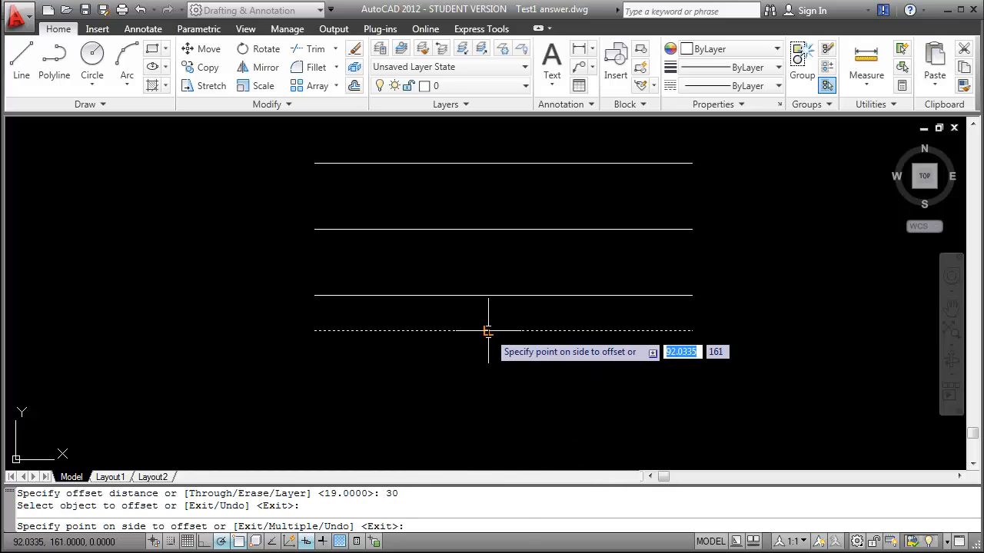
click(485, 403)
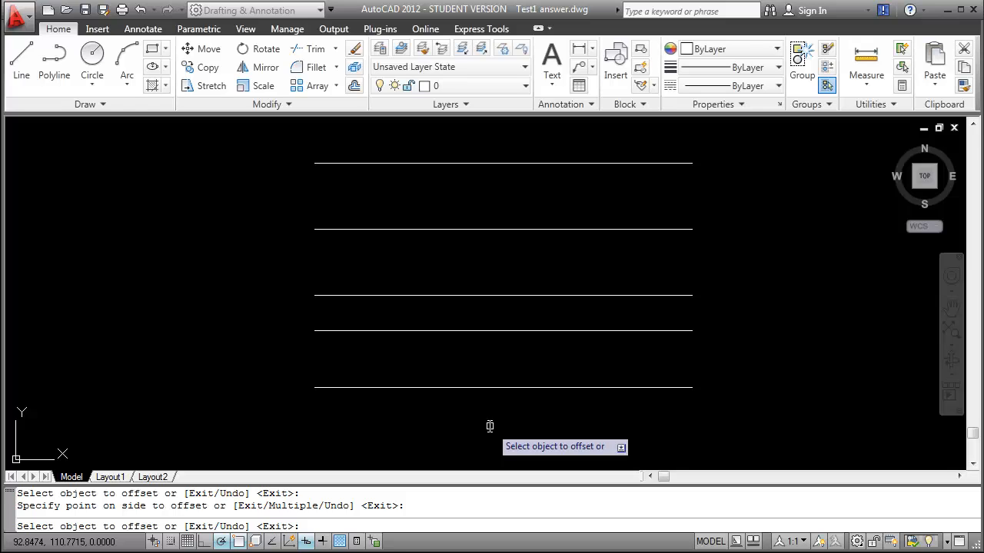
key(Escape)
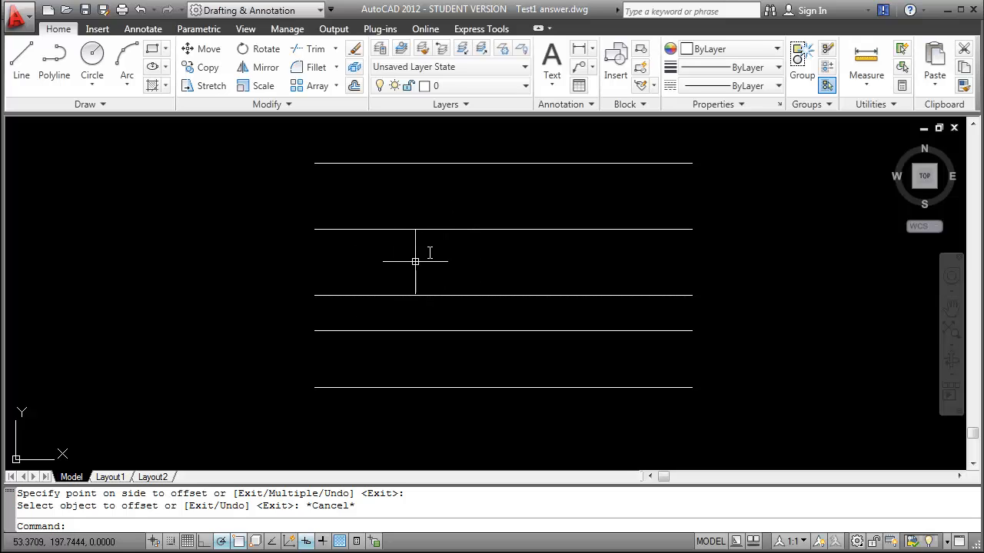
Close both ends of the stacked horizontal lines with vertical lines running from the top line's endpoints to the bottom line's endpoints
click(21, 62)
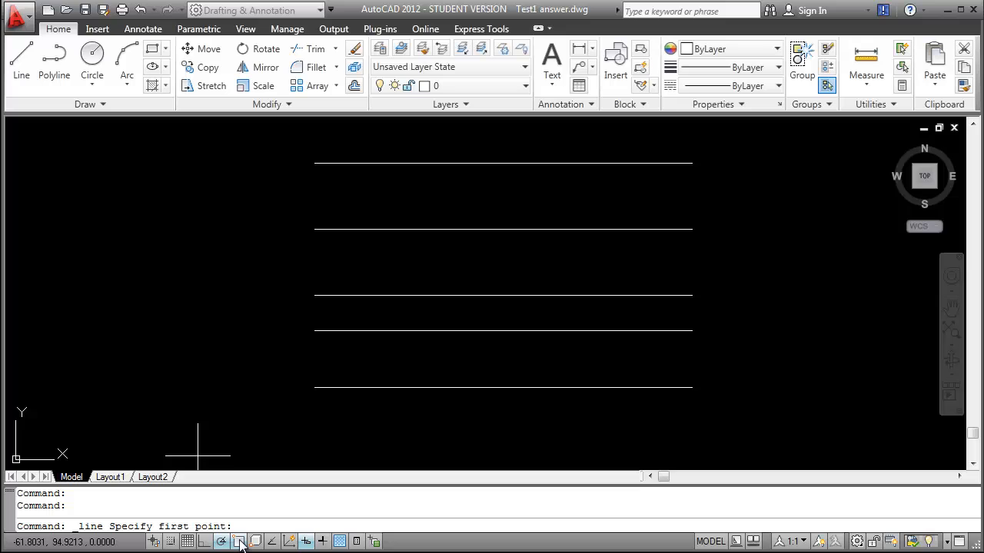
click(315, 163)
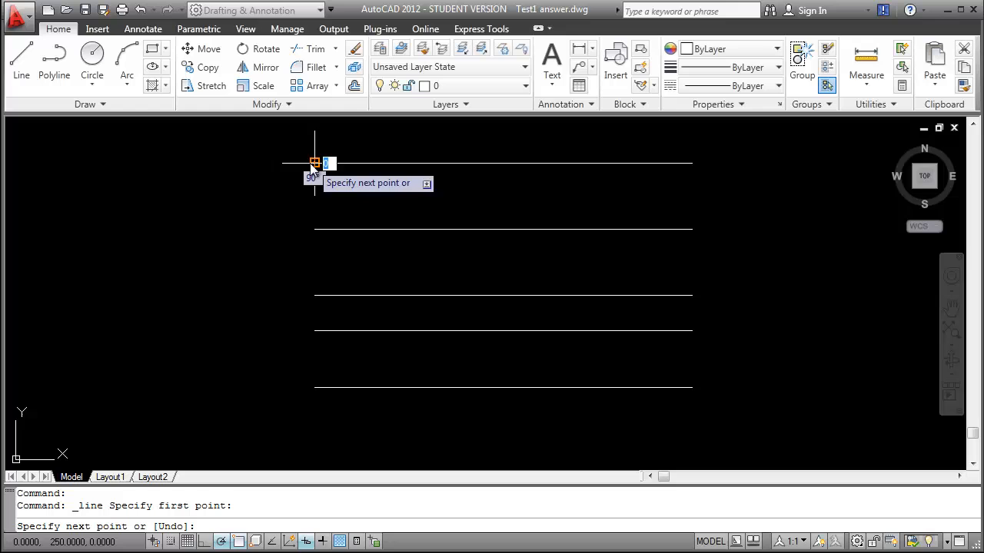
click(312, 389)
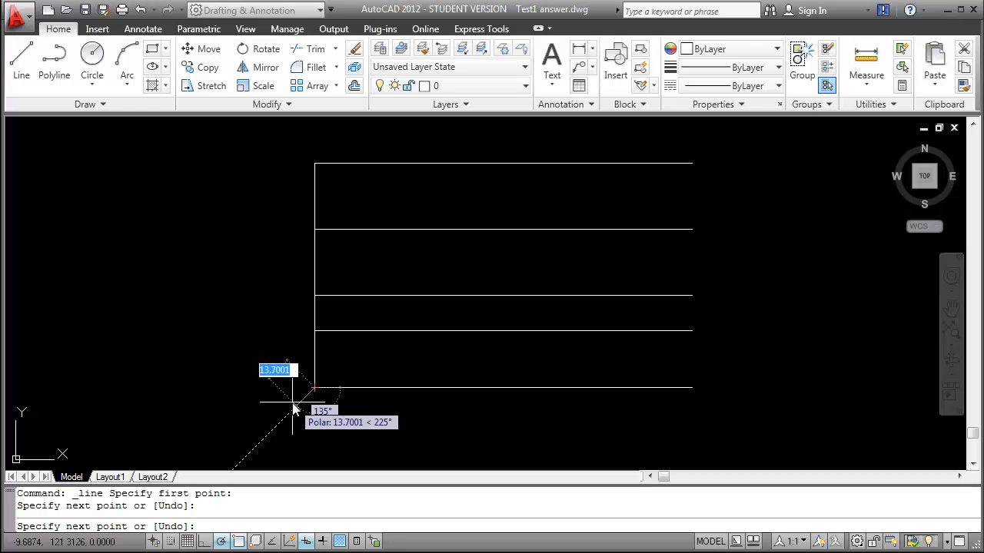
key(Return)
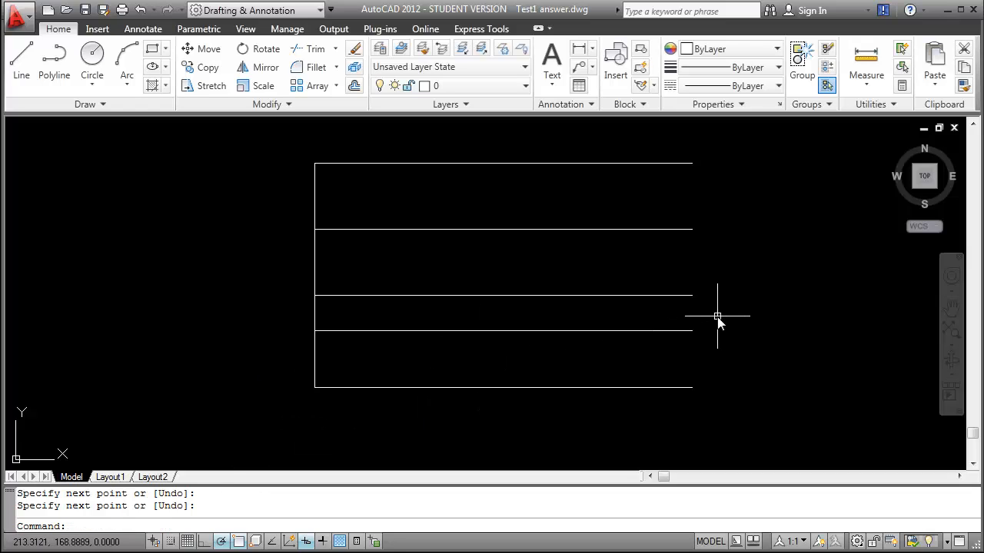
key(Return)
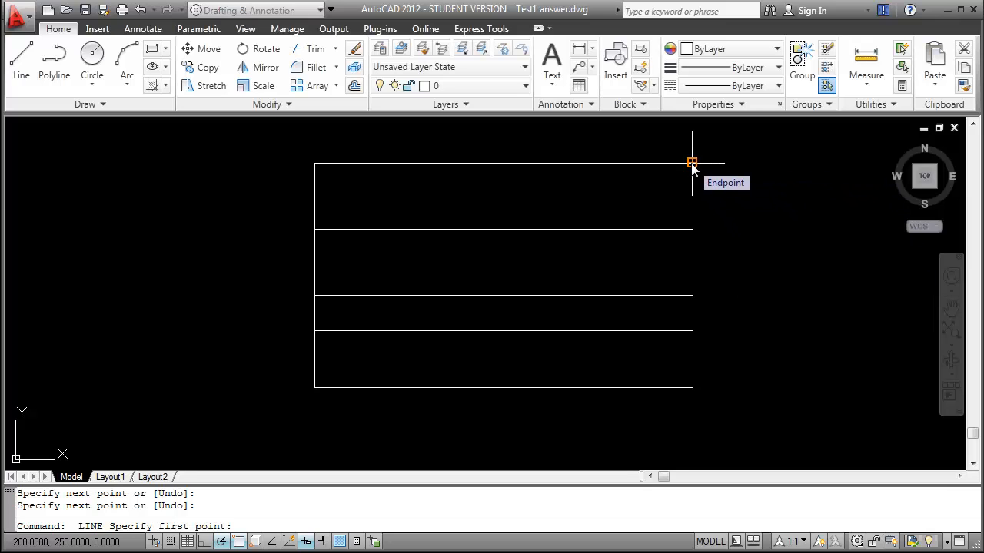
click(692, 163)
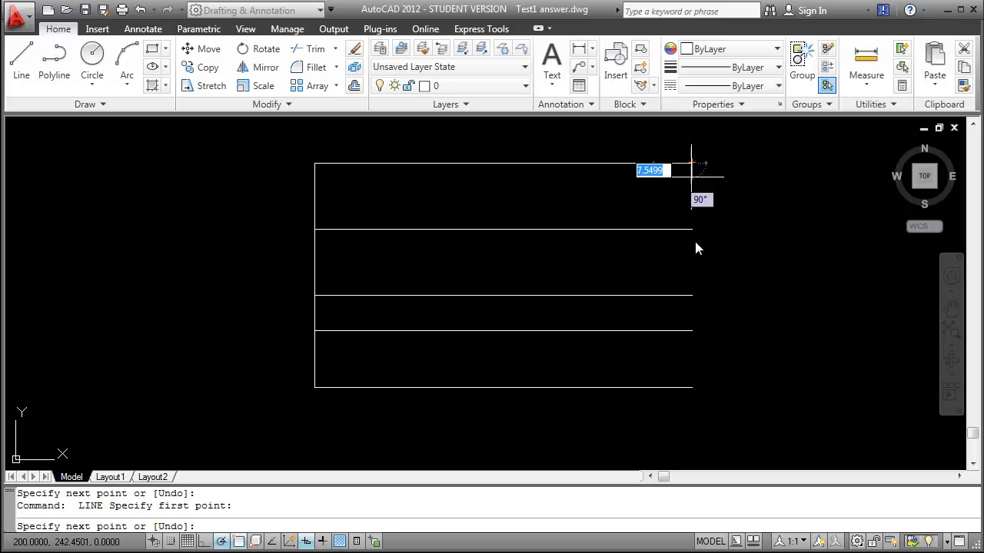
click(692, 387)
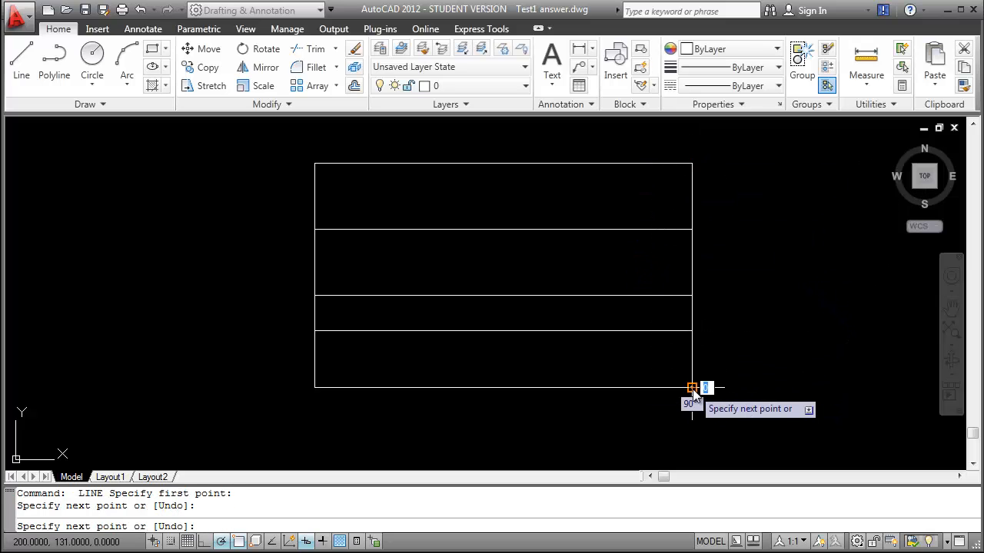
key(Return)
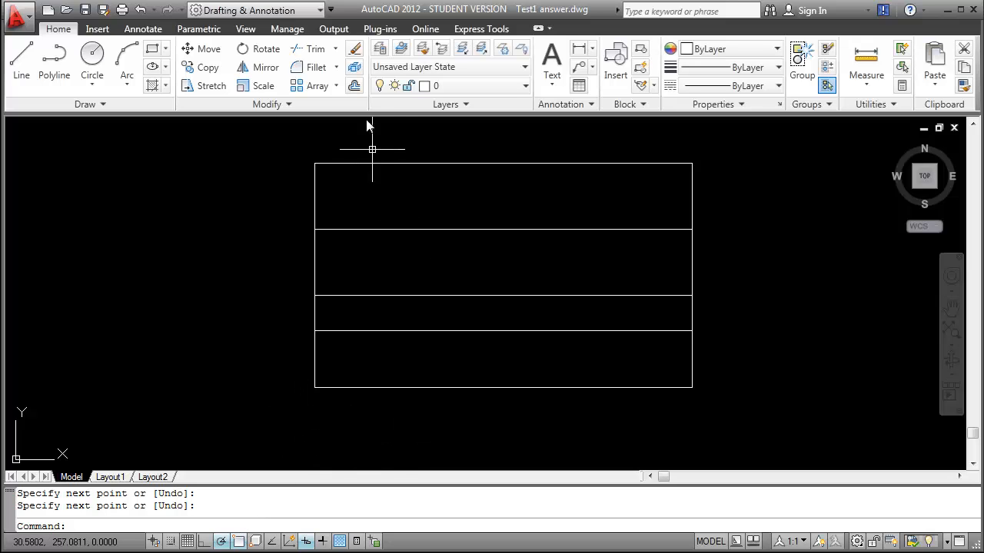
Offset the left vertical edge 35 units to the right, and offset the resulting copy another 35 to the right
click(355, 86)
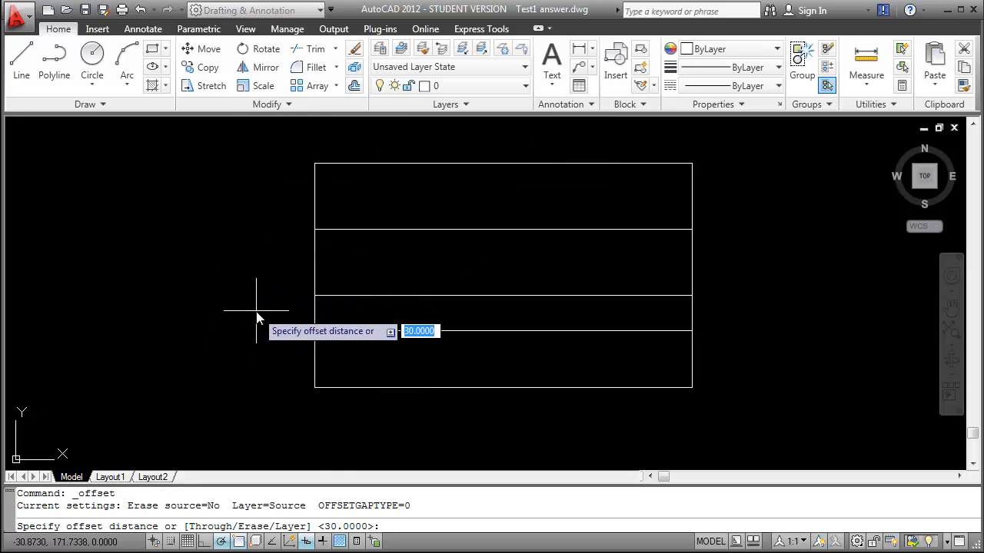
text(35)
key(Return)
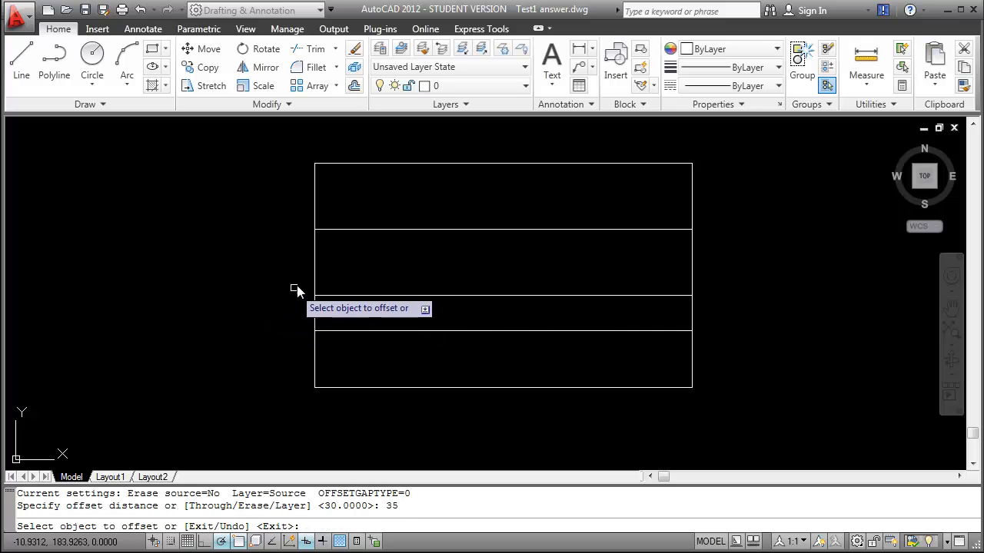
click(315, 269)
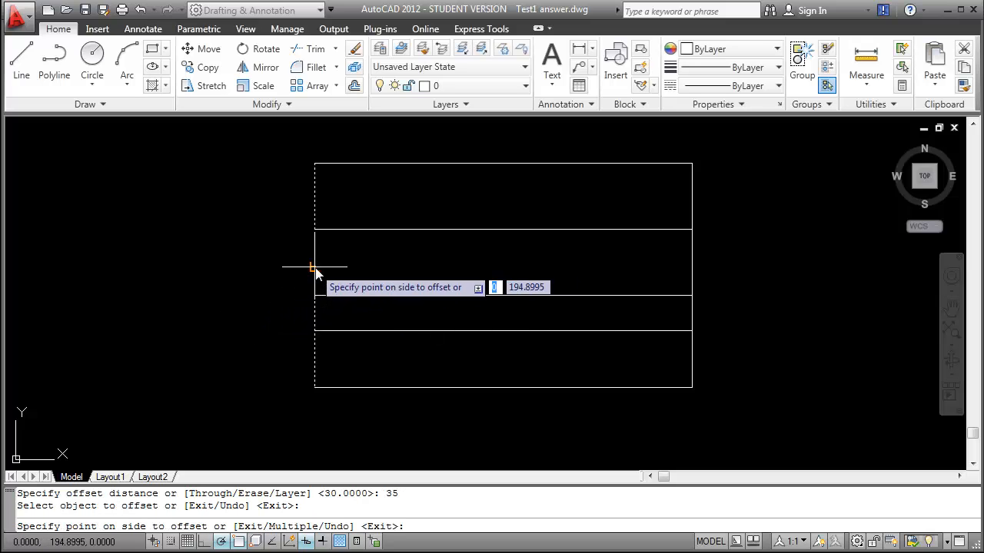
click(386, 267)
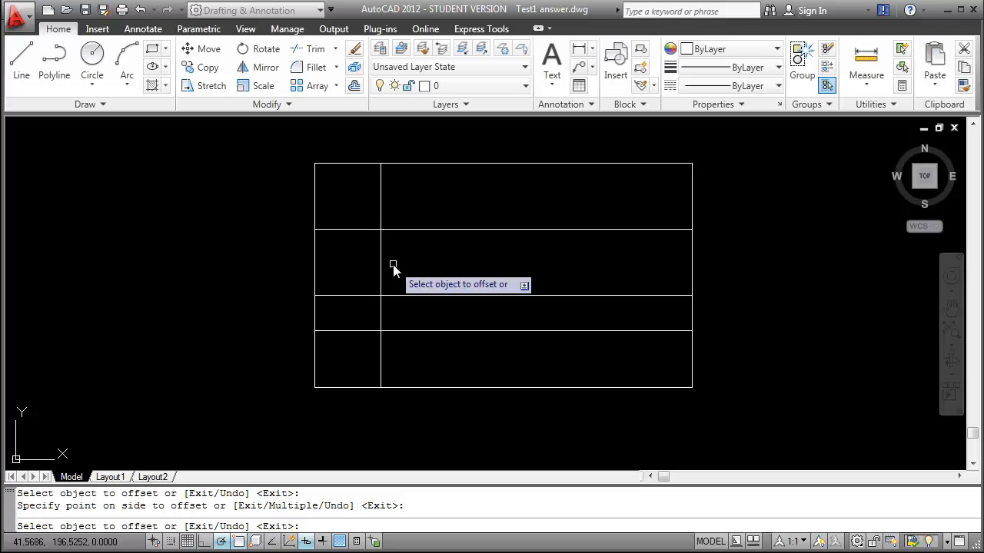
click(381, 265)
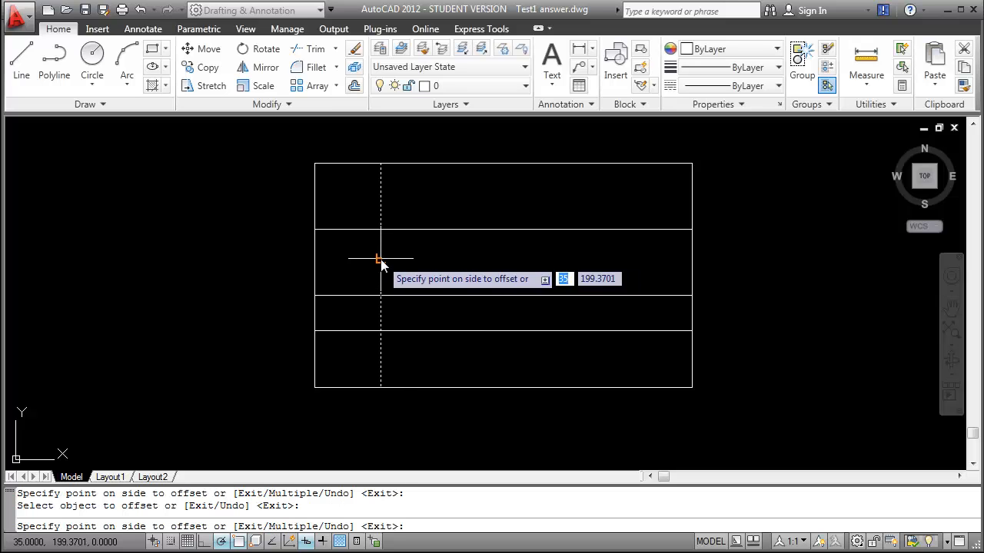
click(456, 269)
key(Escape)
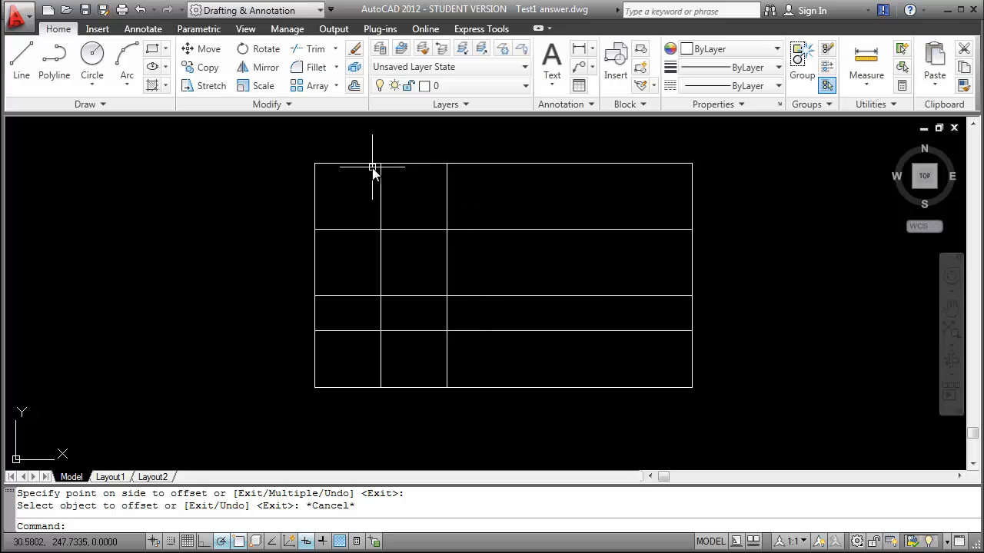
Using all lines as cutting edges, trim both inner verticals from the top and narrow third bands, and the second horizontal line between them
click(311, 48)
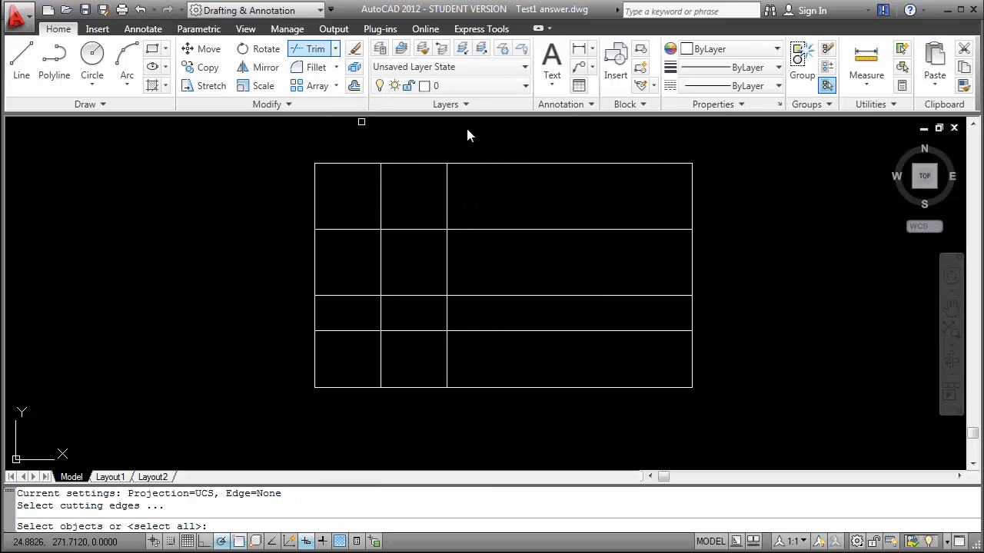
click(742, 413)
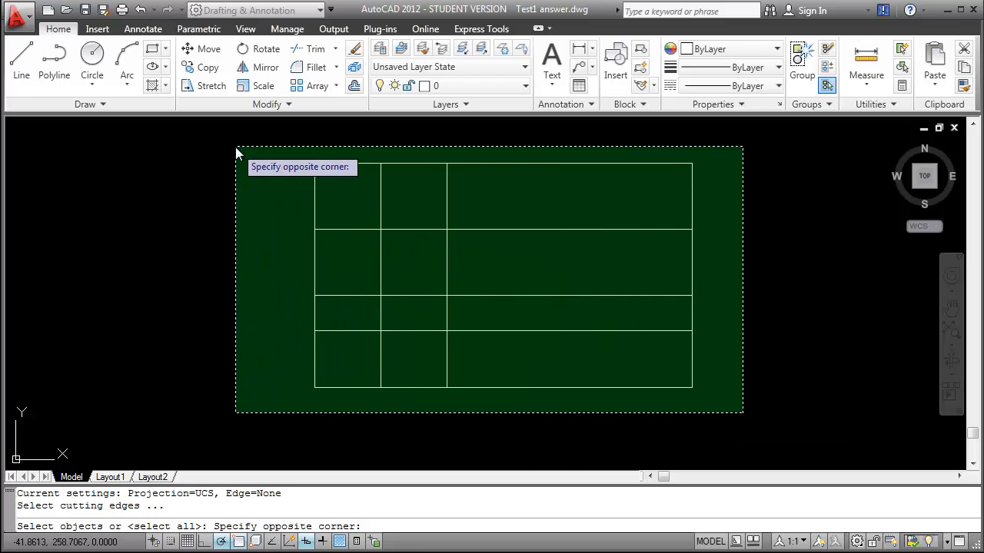
click(236, 153)
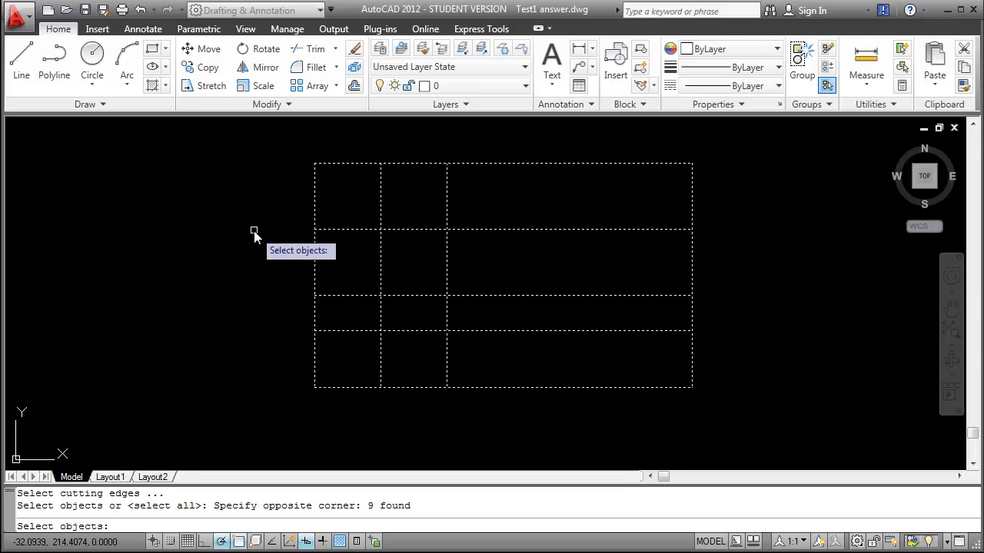
key(Return)
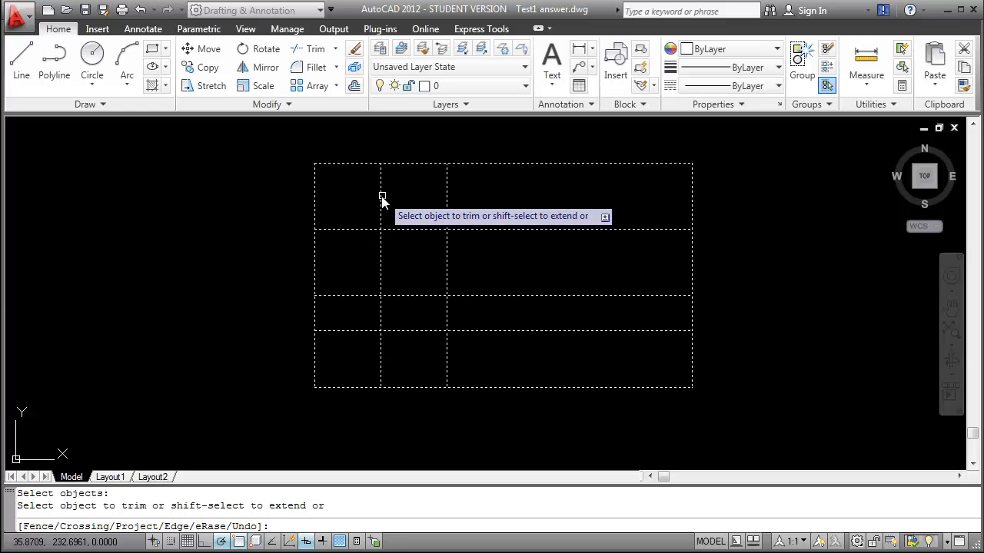
click(381, 197)
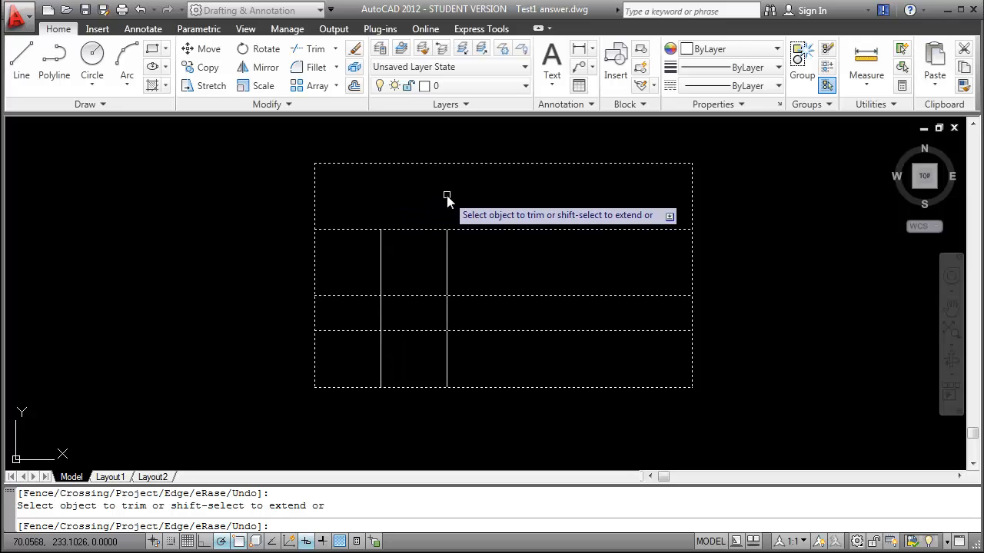
click(415, 229)
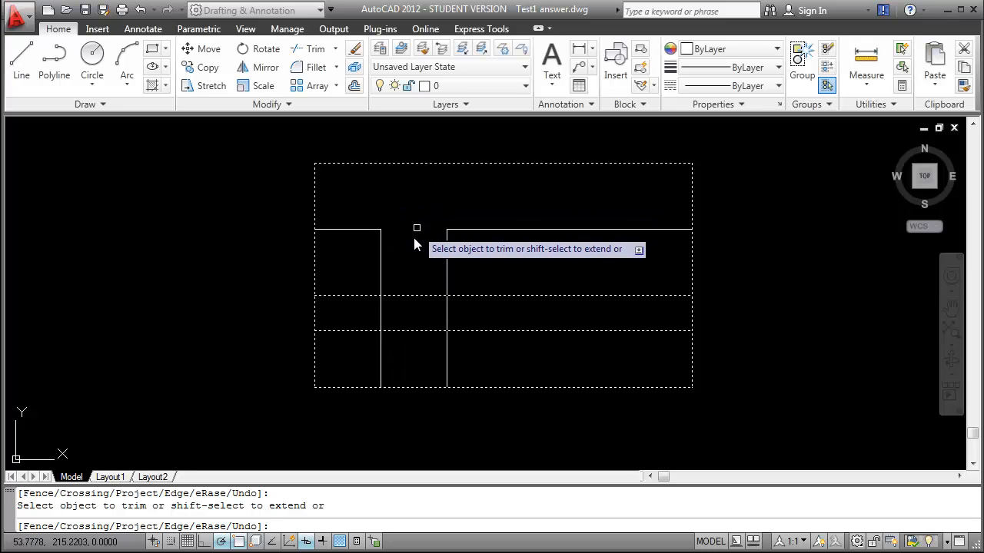
click(382, 327)
click(447, 321)
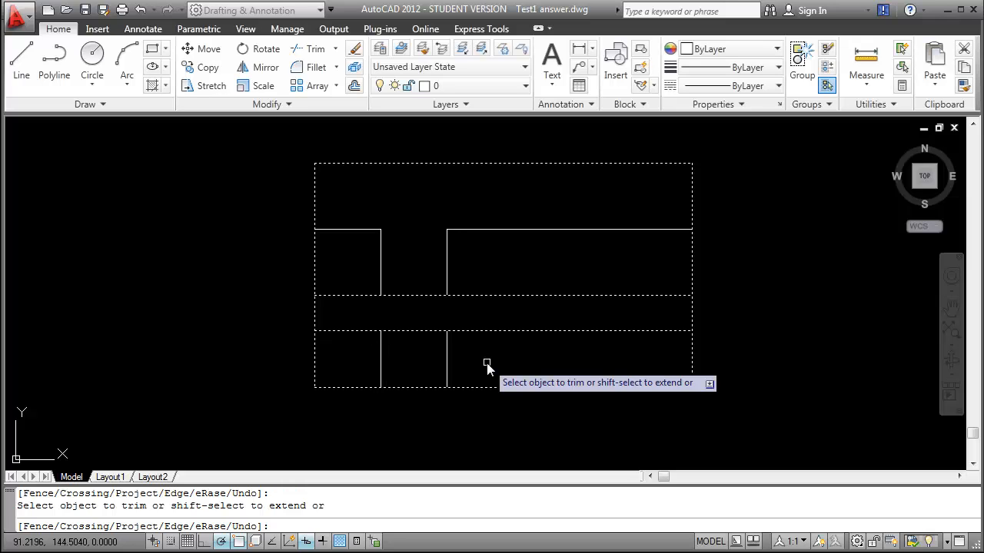
key(Escape)
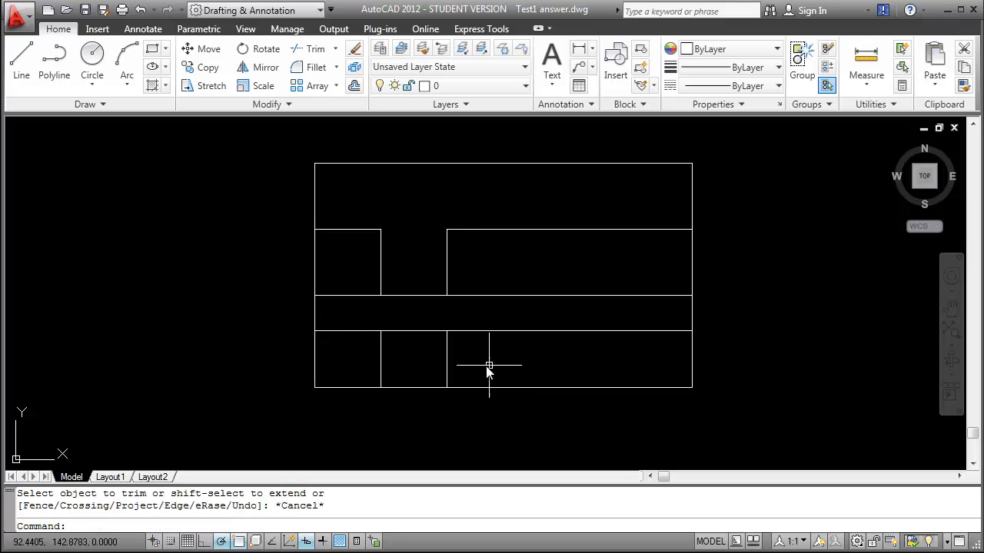
Erase the two leftover short vertical lines in the lowest band of the outline
click(483, 367)
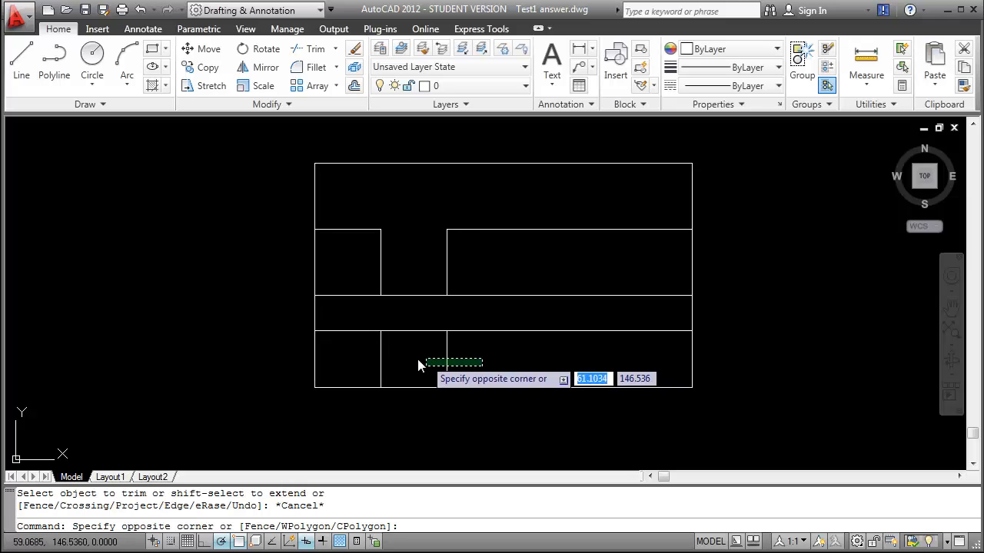
click(357, 355)
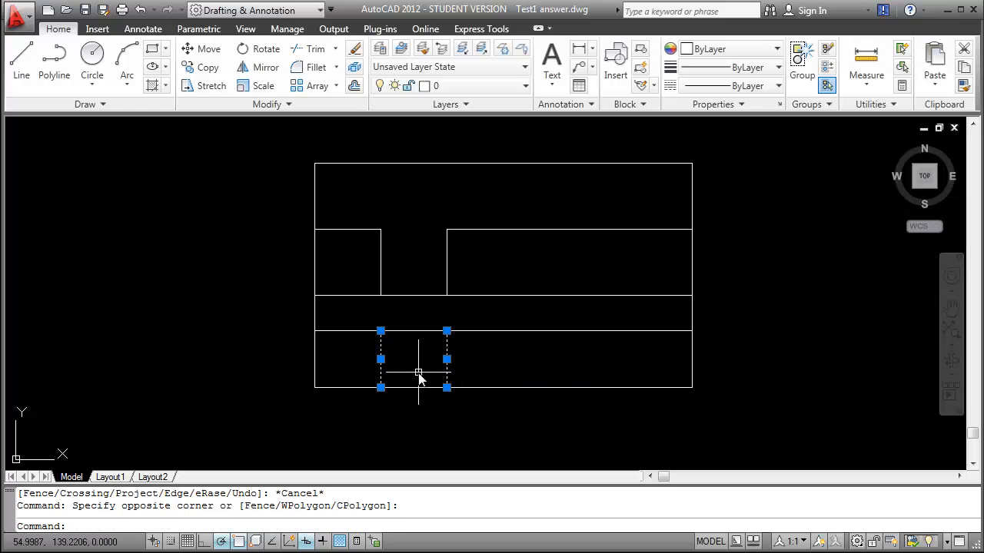
key(Delete)
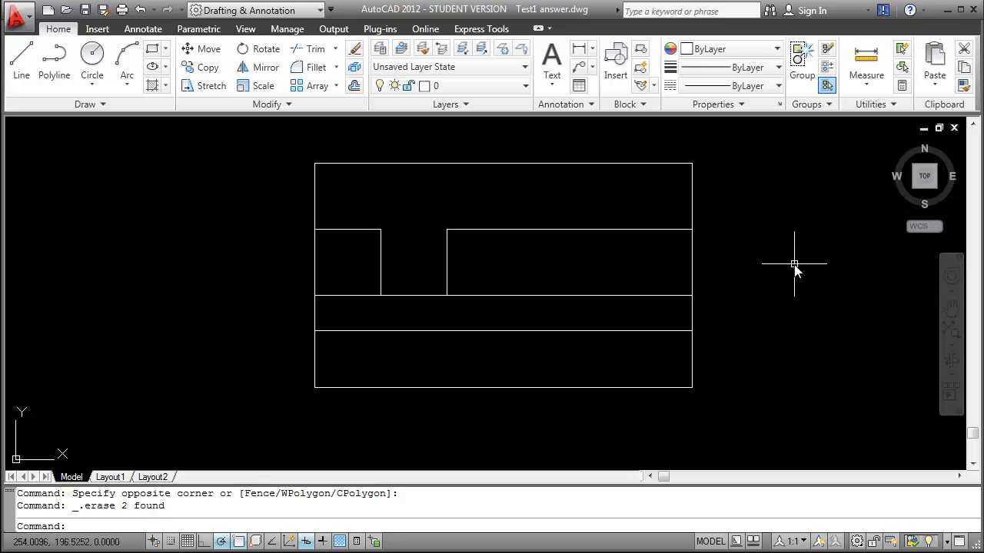
Make HATCH the current layer and hatch the T-shaped region at the top of the outline with the ANSI33 pattern
click(526, 87)
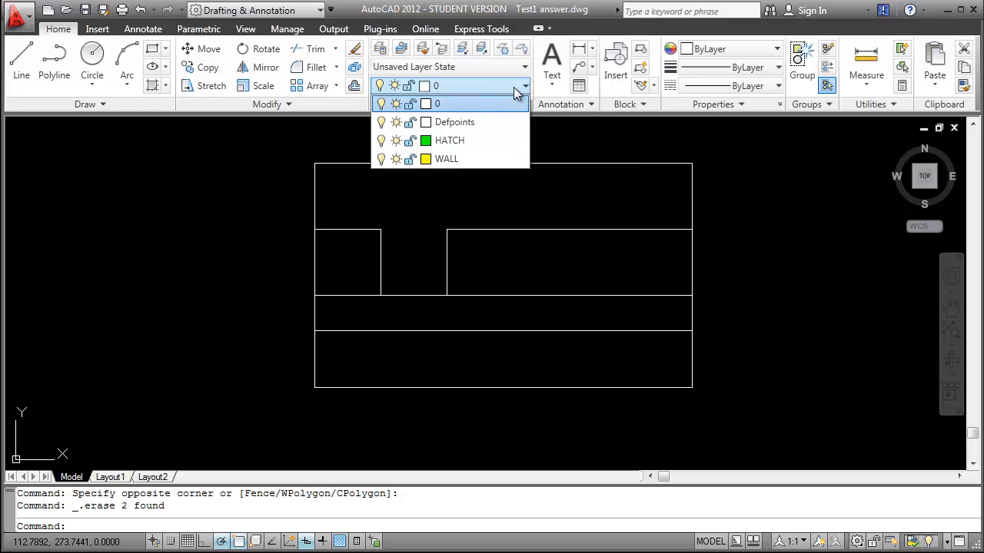
click(458, 143)
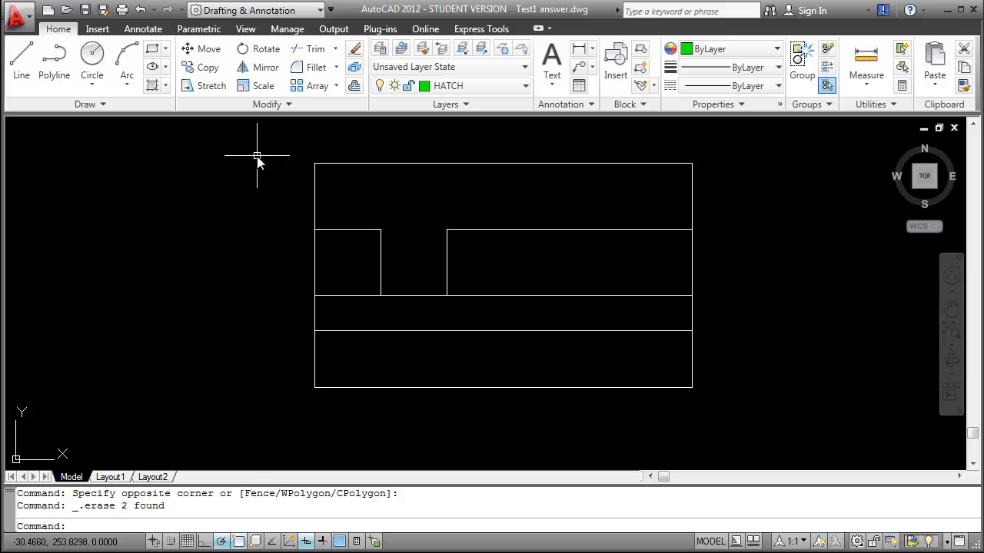
click(153, 86)
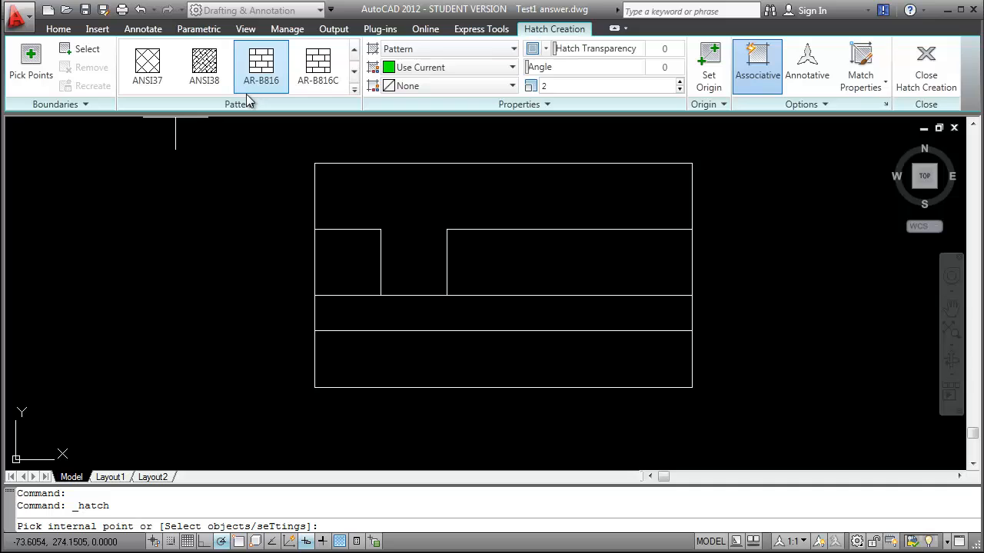
click(355, 89)
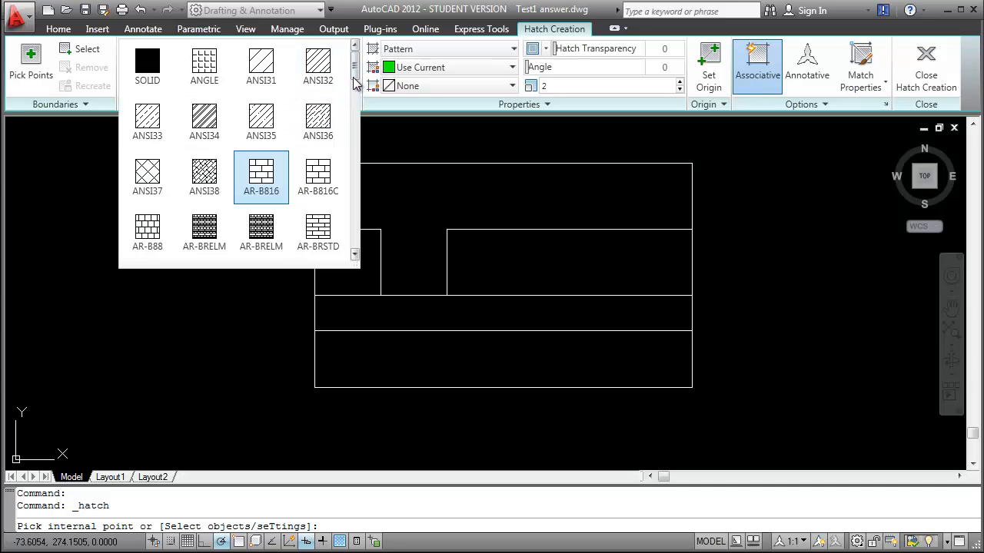
click(153, 121)
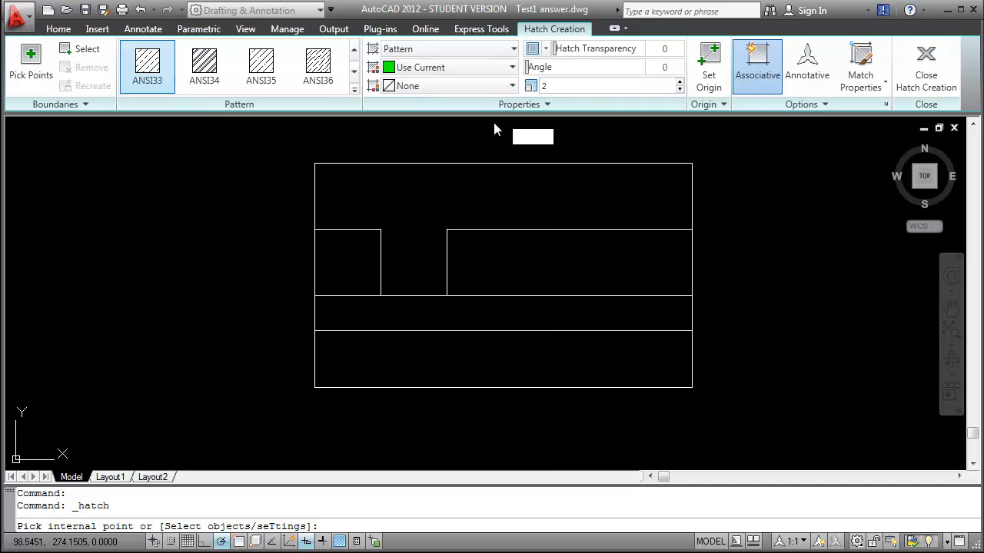
click(408, 198)
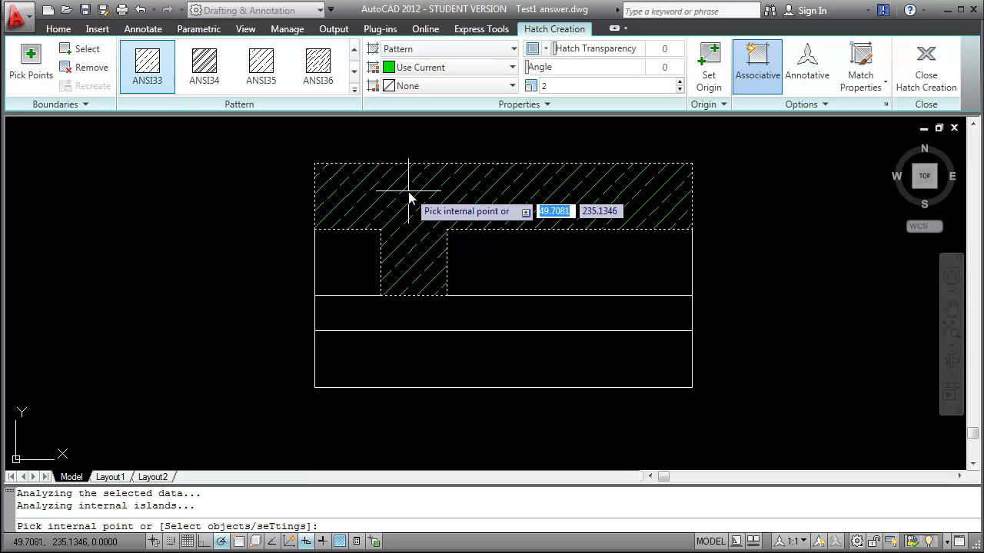
key(Escape)
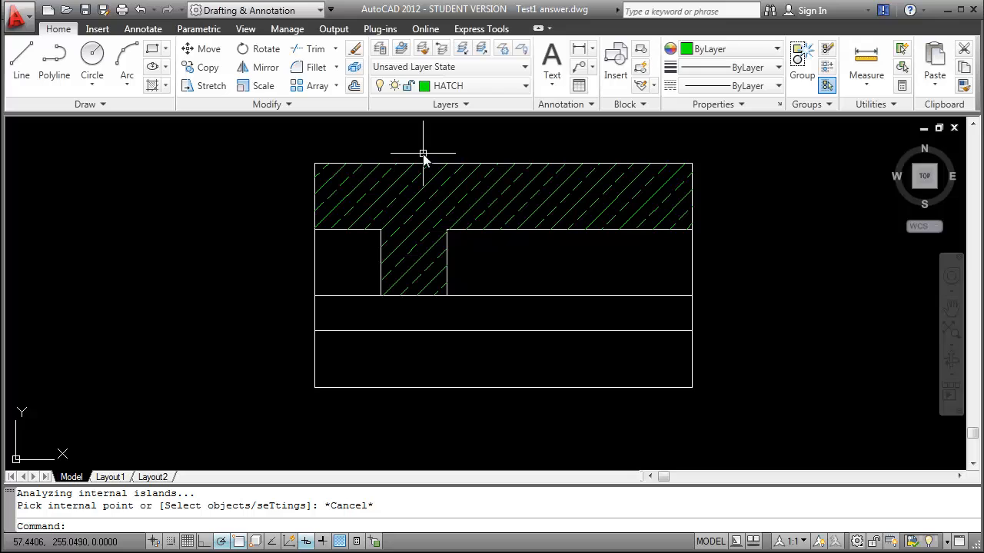
Hatch the two rectangular regions on either side of the T's stem with the ANSI32 pattern
click(154, 86)
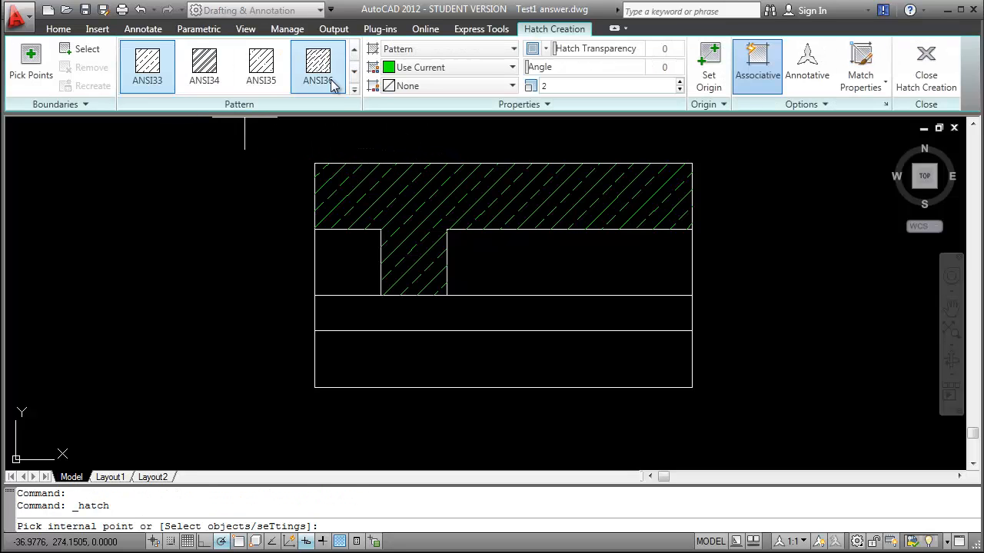
click(354, 89)
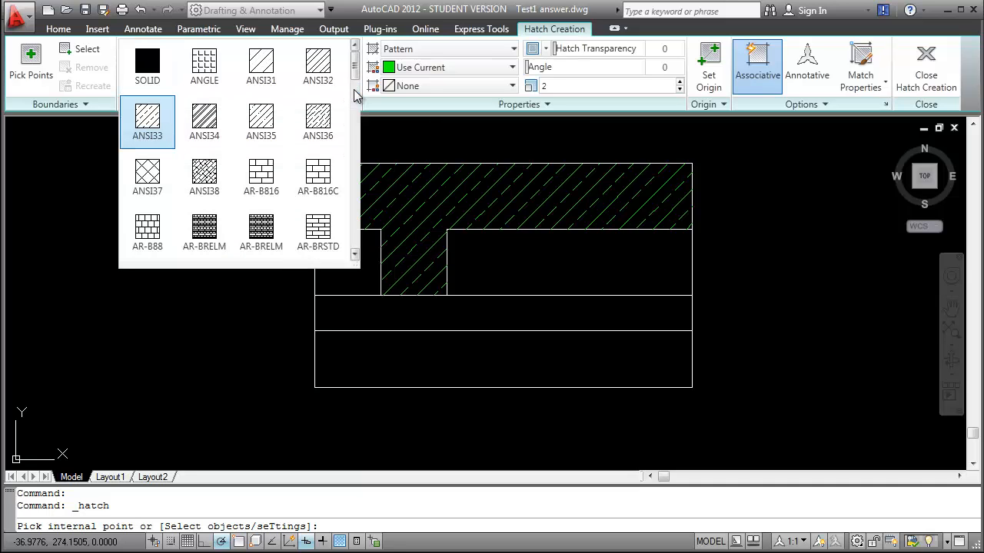
click(321, 68)
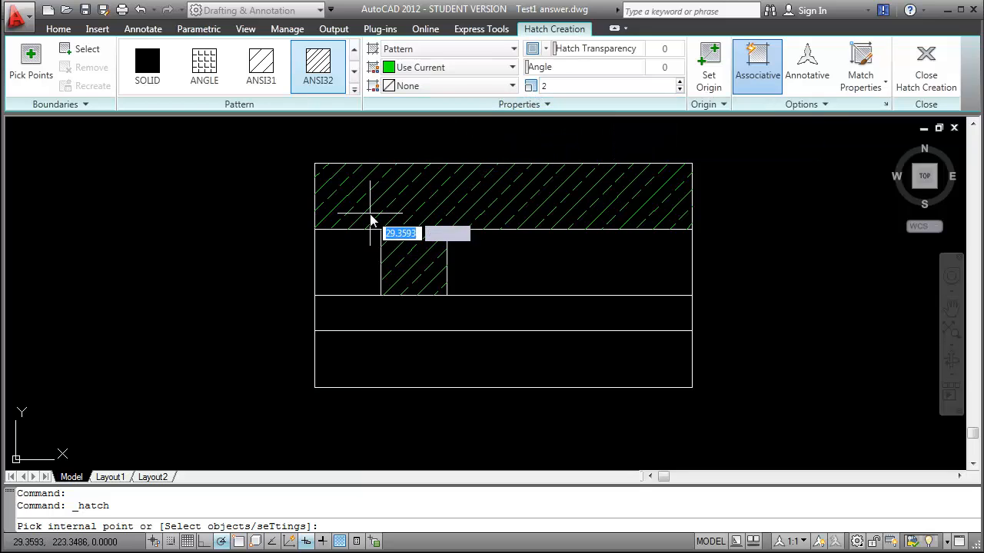
click(350, 270)
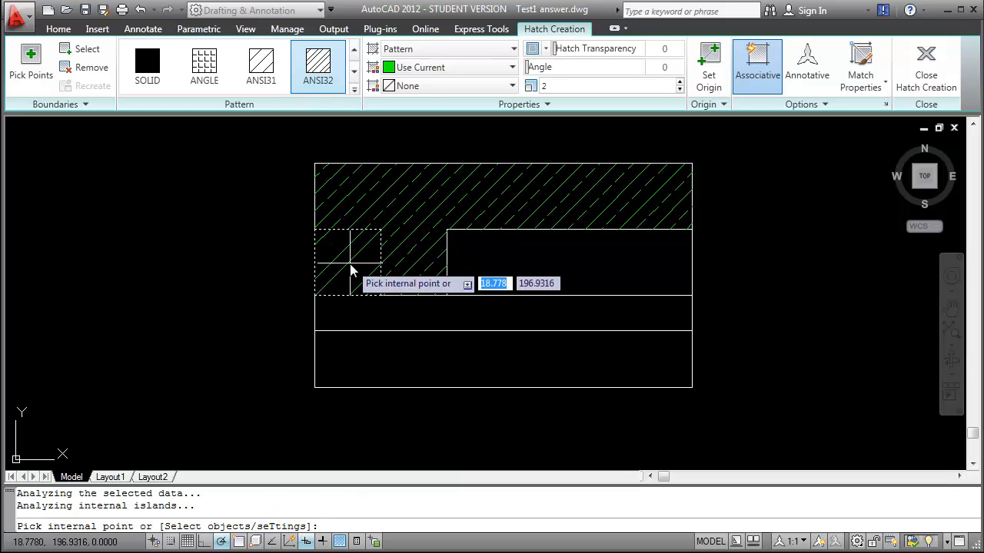
click(527, 271)
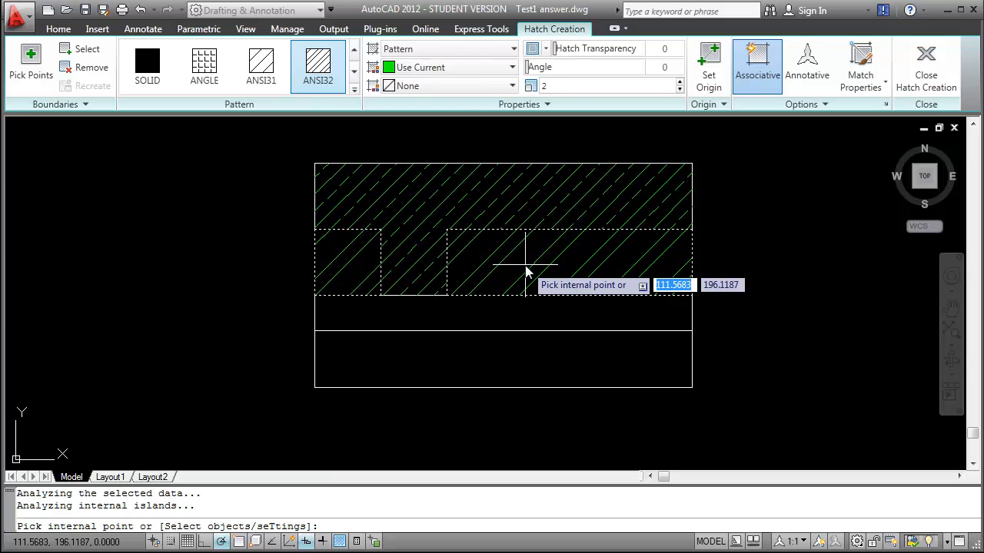
key(Escape)
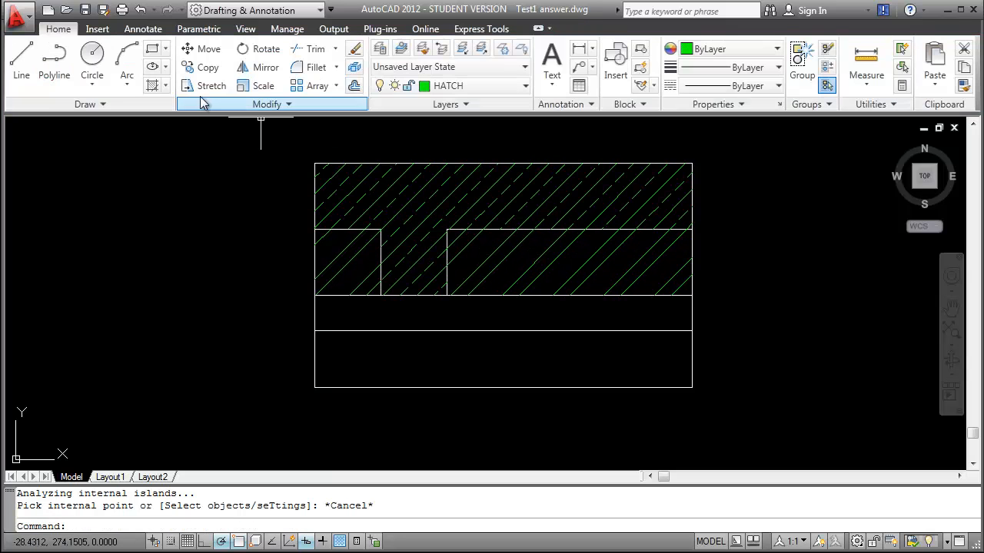
Hatch the lowest band of the wall section with the ANSI37 pattern at a scale of 6.5
click(153, 87)
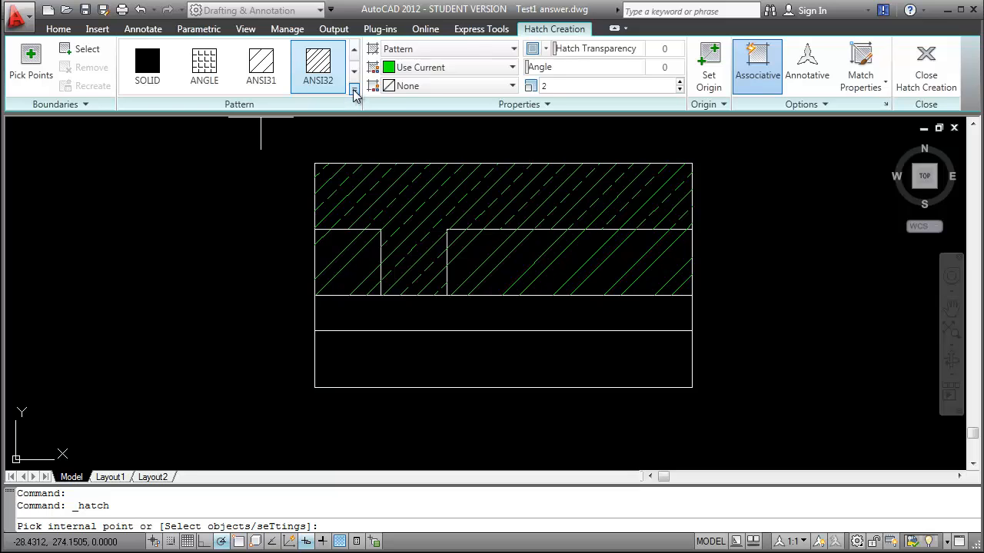
click(354, 90)
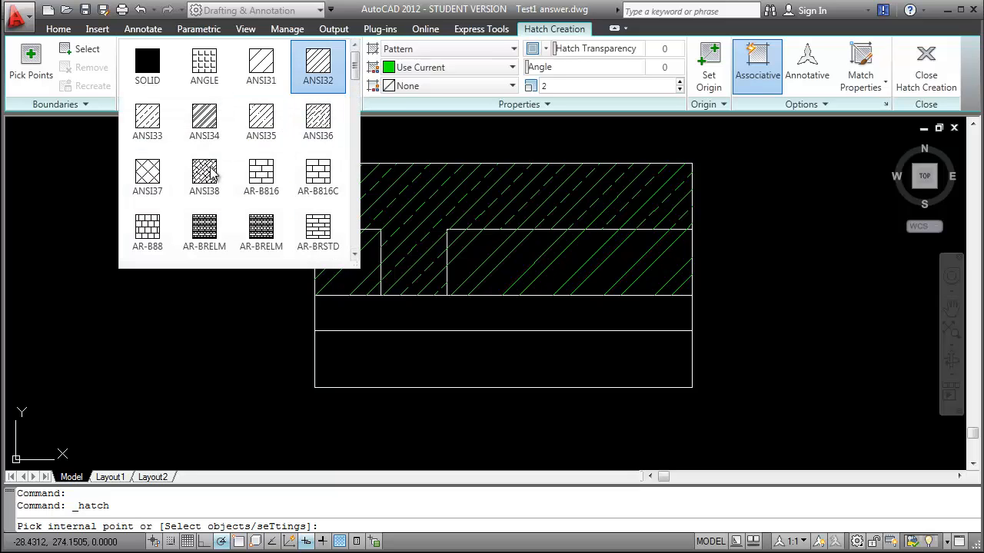
click(148, 175)
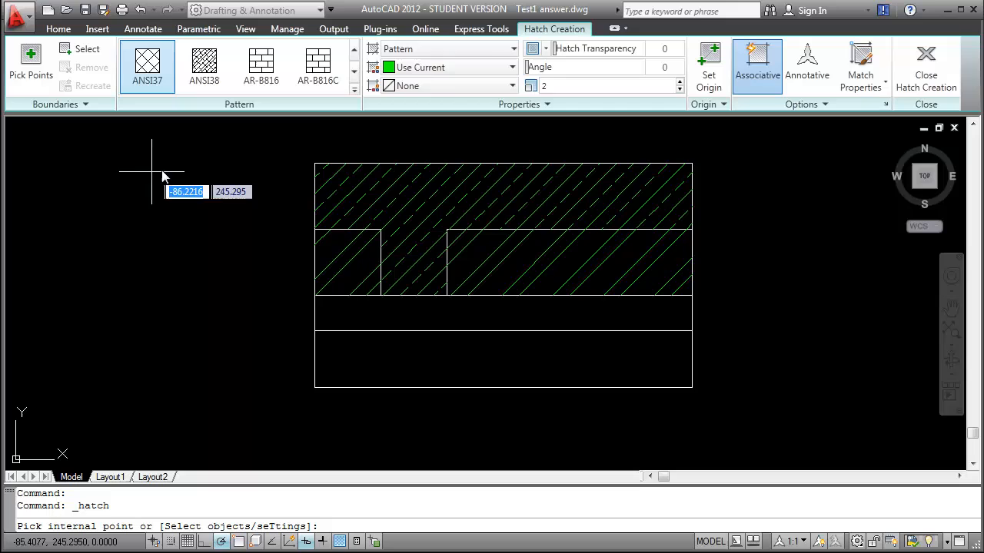
double_click(560, 84)
text(6.5)
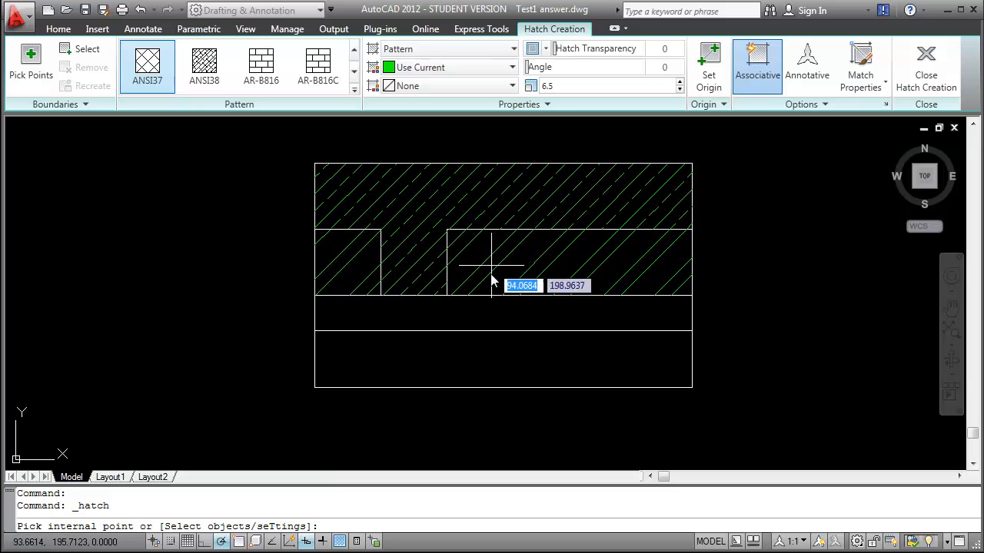
click(477, 366)
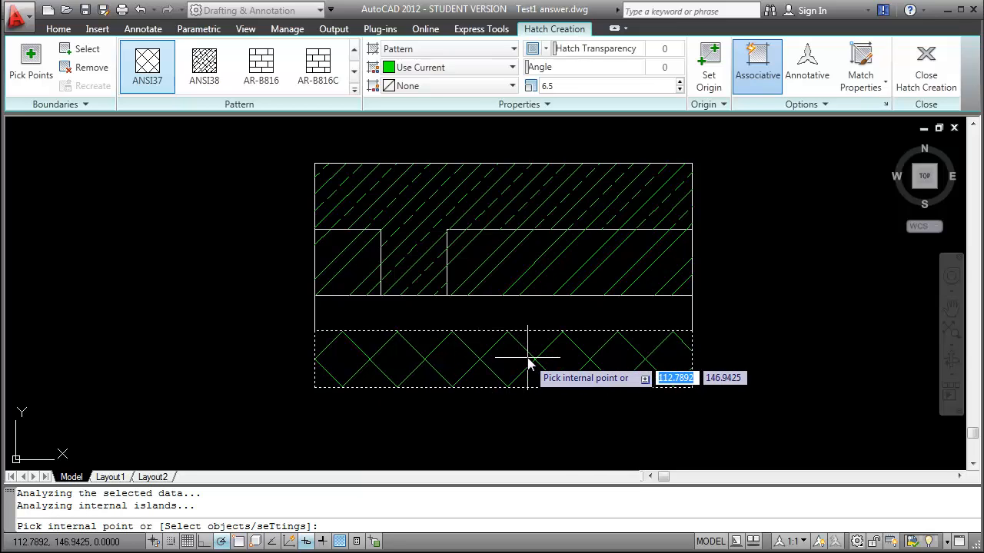
key(Escape)
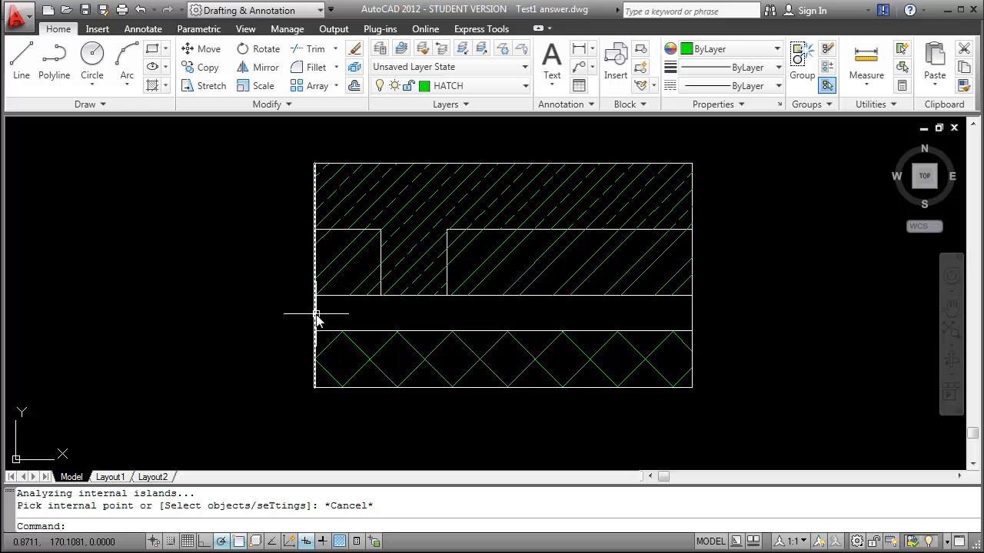
Erase the left and right vertical edges of the wall section and make layer 0 current
click(315, 314)
key(Delete)
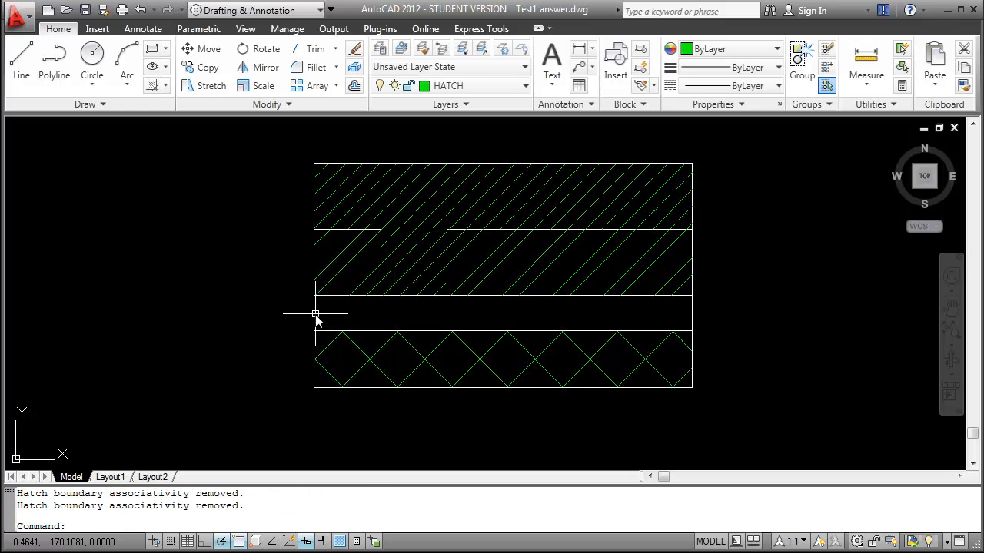
click(694, 315)
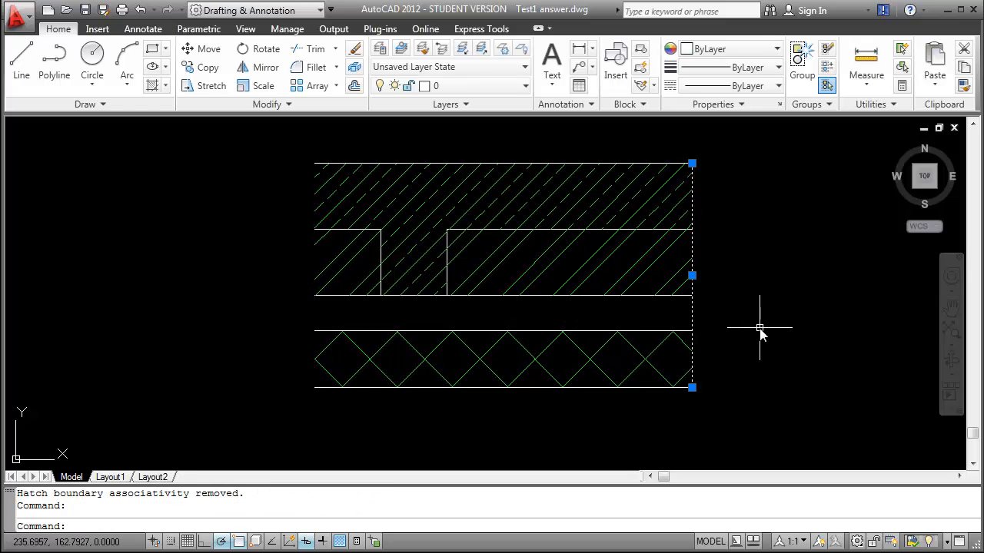
key(Delete)
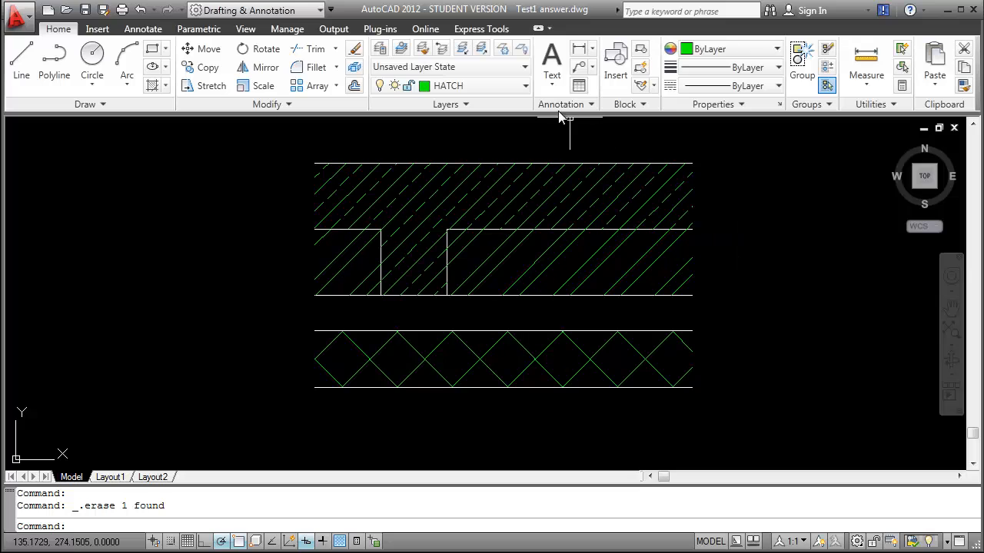
click(526, 87)
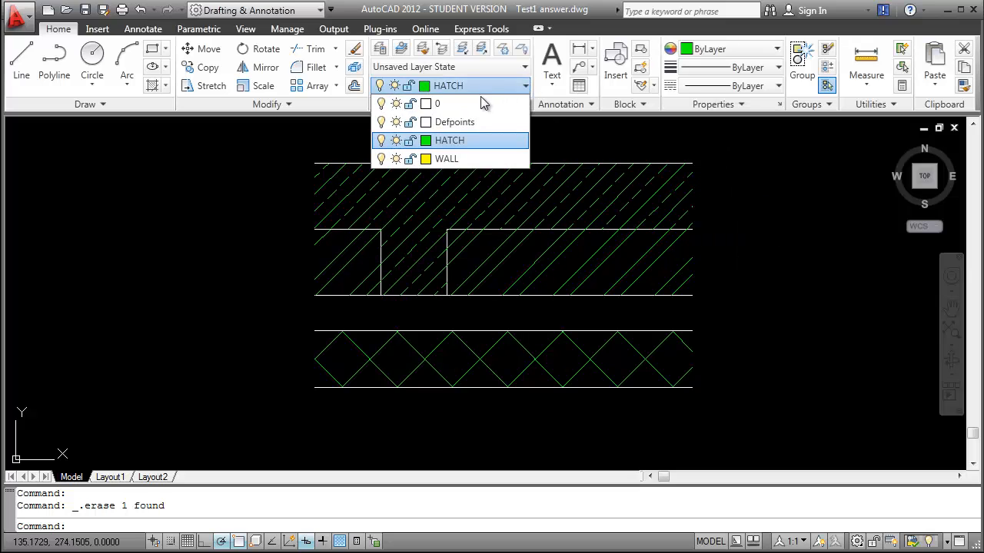
click(441, 105)
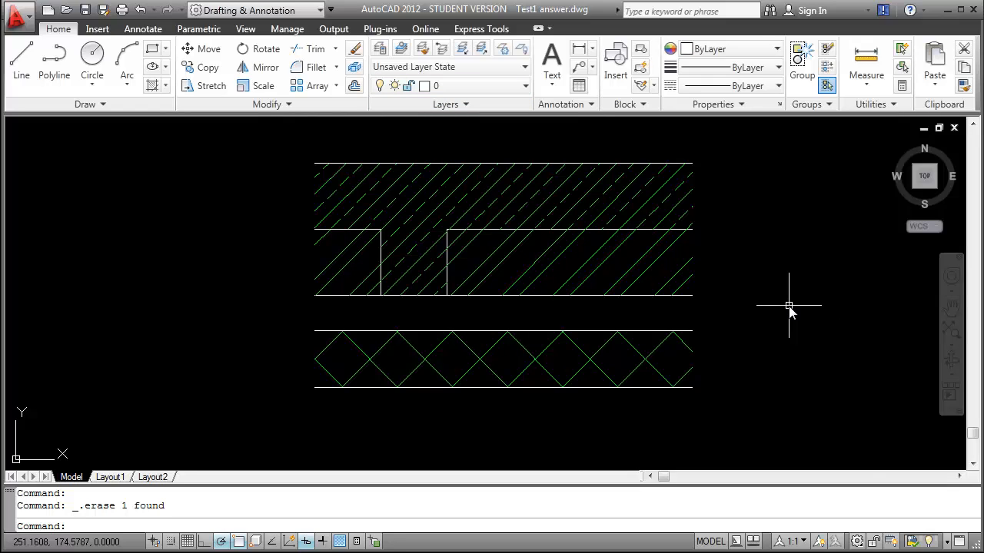